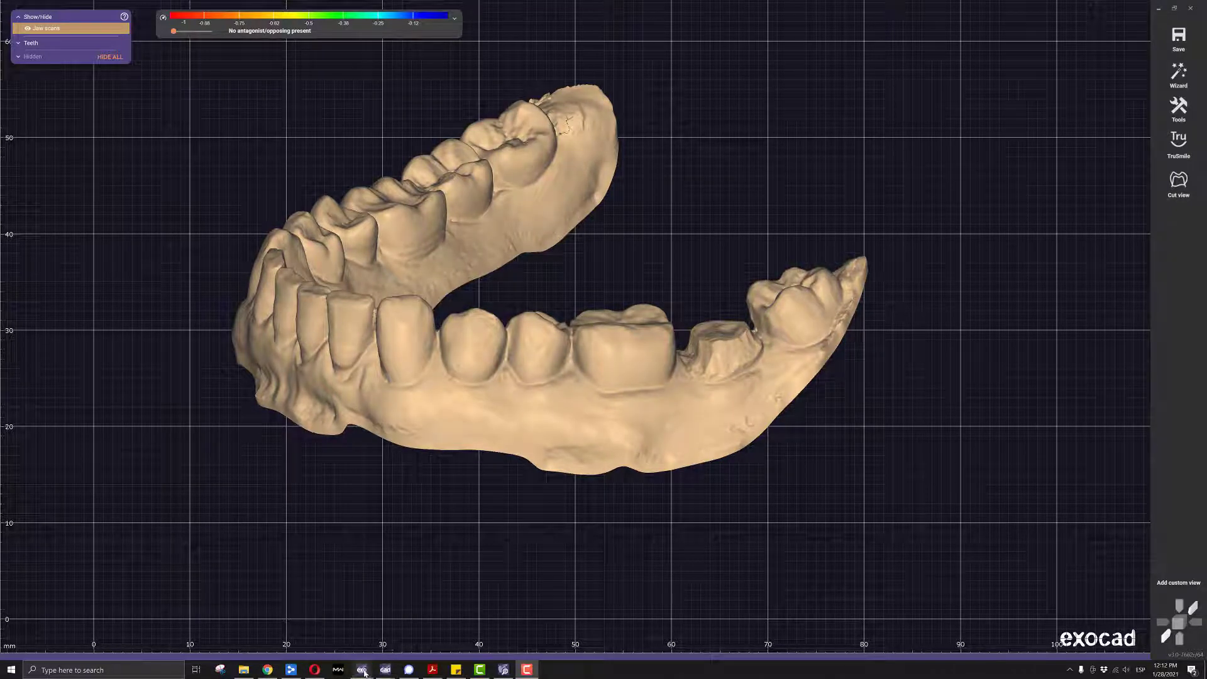
Restart the crown wizard with cleared margin points and auto-detect tooth 20 from its centre.
{"action": "left_click", "coordinate": [451, 507]}
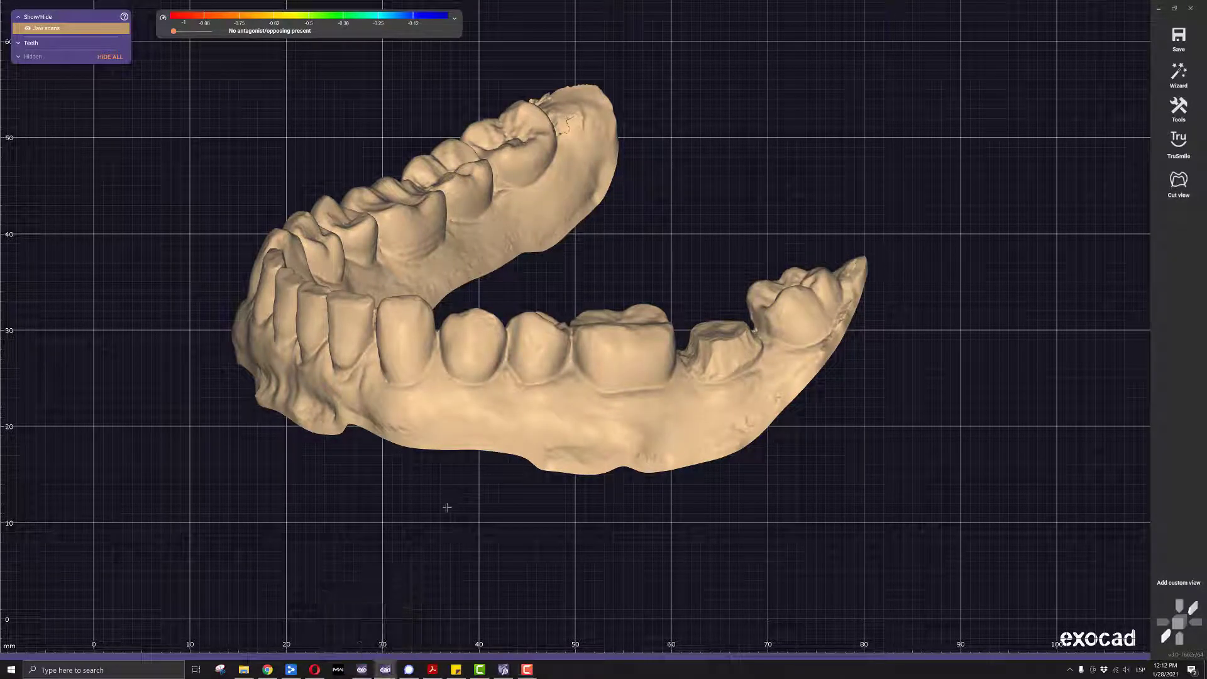
{"action": "right_click_drag", "start_coordinate": [440, 506], "coordinate": [535, 294]}
{"action": "left_click", "coordinate": [1175, 92]}
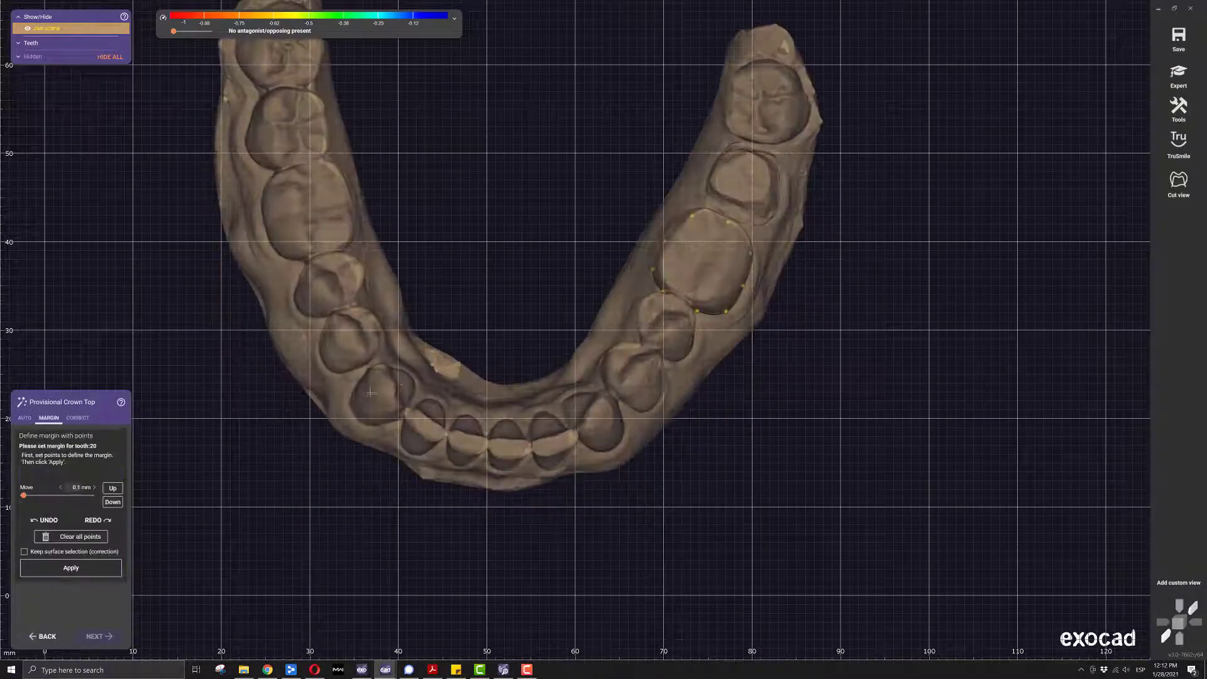
{"action": "left_click", "coordinate": [71, 538]}
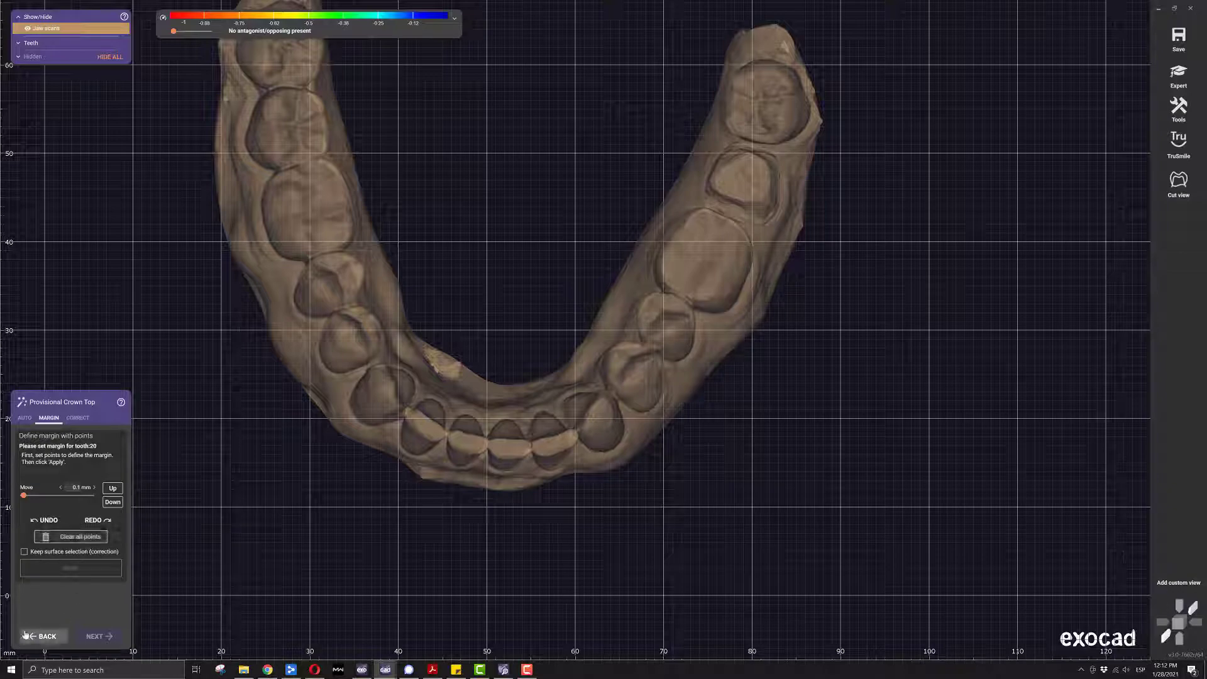
{"action": "left_click", "coordinate": [94, 636]}
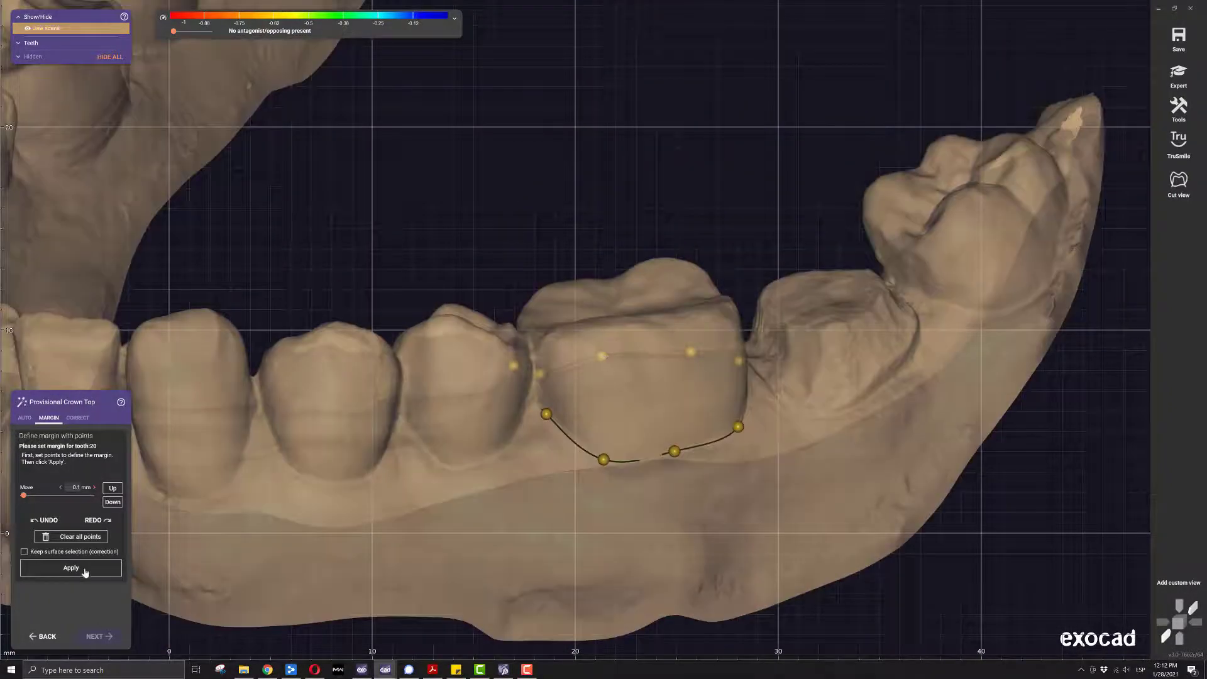
{"action": "left_click", "coordinate": [25, 418]}
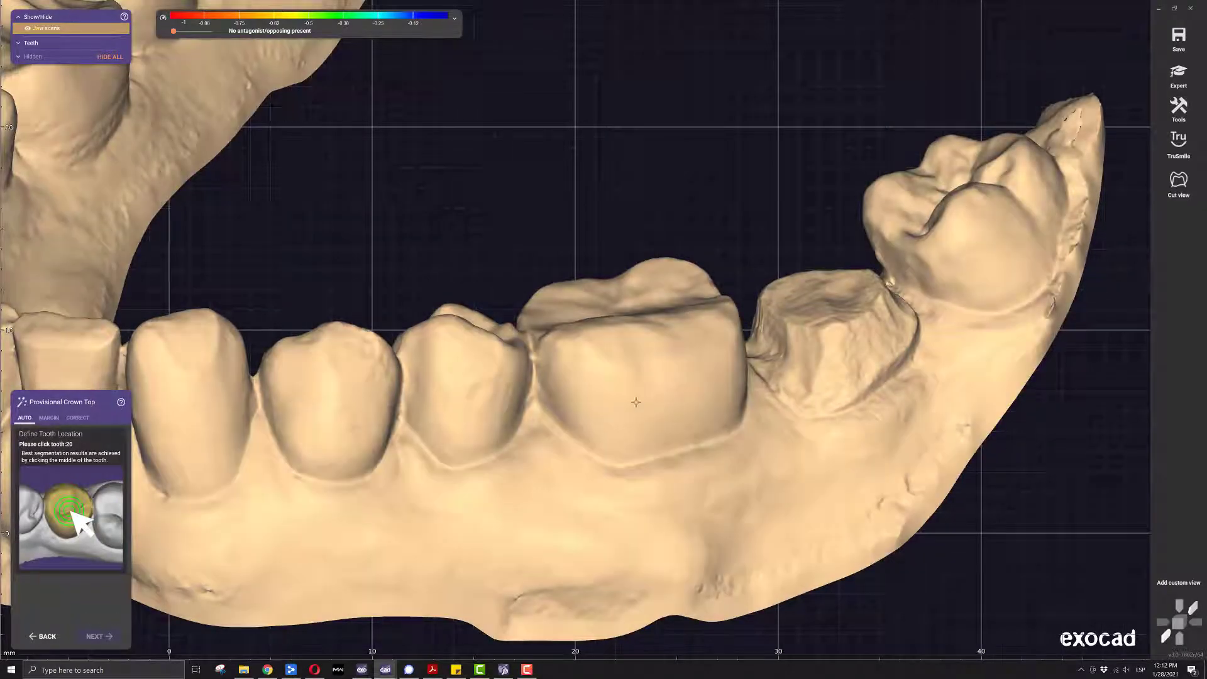
{"action": "left_click", "coordinate": [669, 377]}
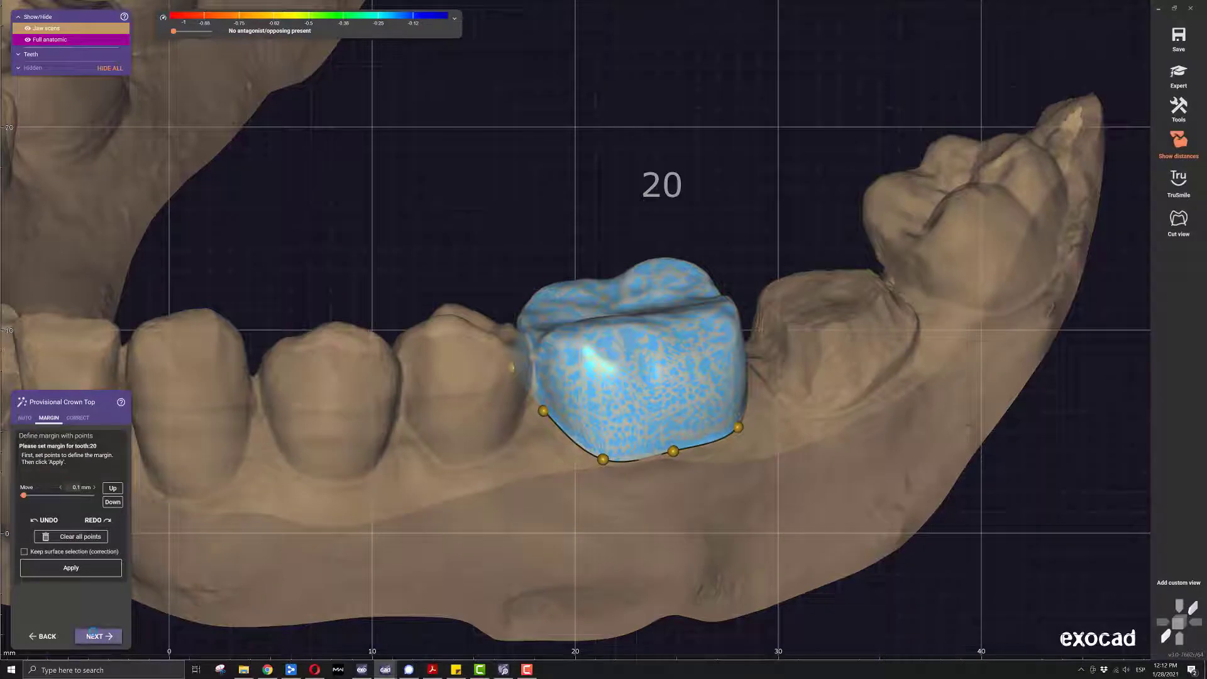
Accept tooth 20's margin and skip free-forming to reach the Provisional Crown Bottom step.
{"action": "left_click", "coordinate": [97, 636]}
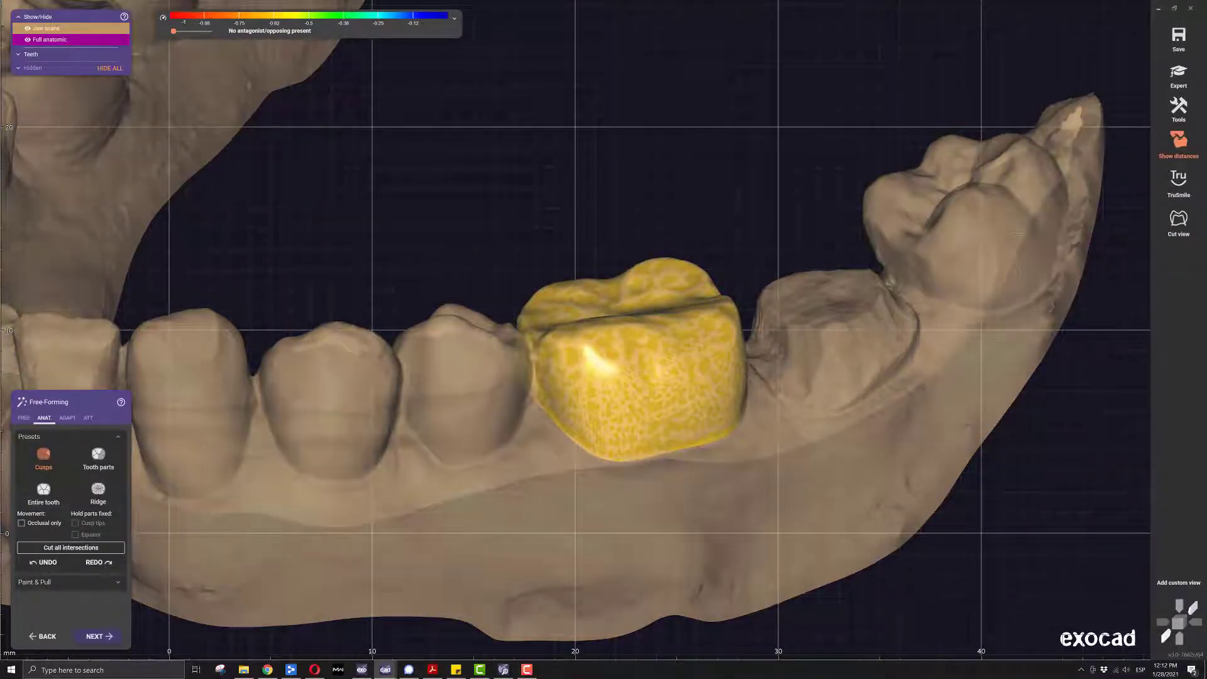
{"action": "left_click", "coordinate": [96, 637]}
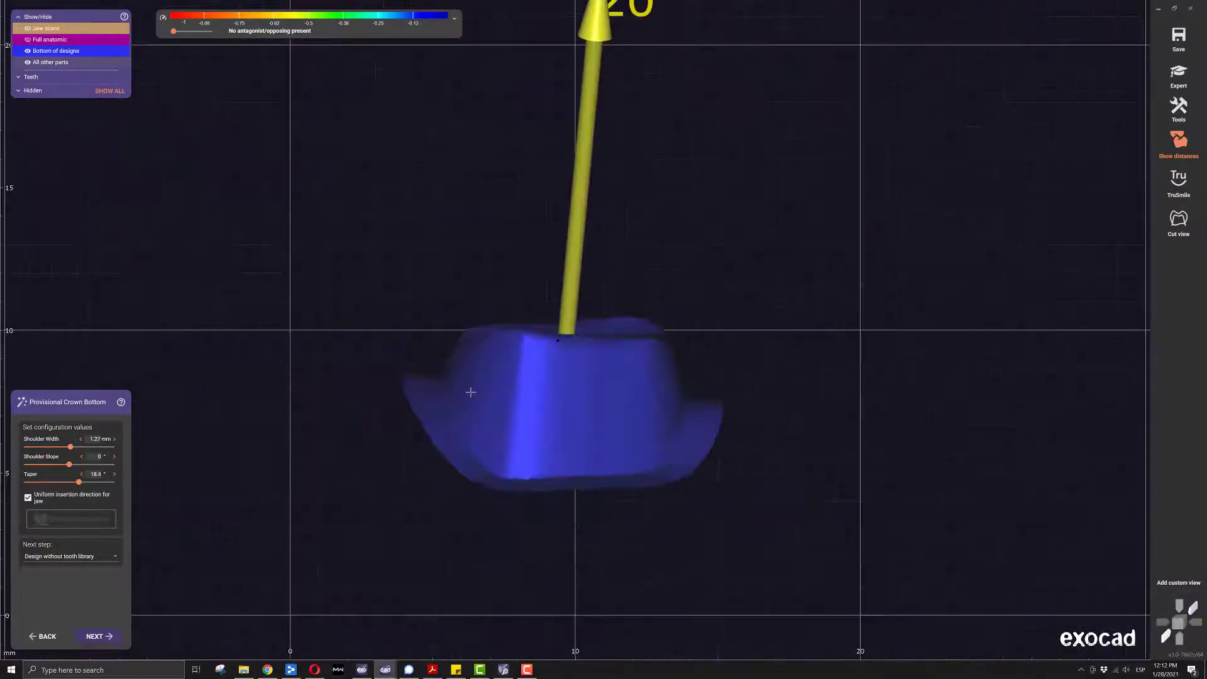
Set shoulder width to about 1 mm, taper 12.2° and shoulder slope 27.3°, then update the crown bottom.
{"action": "right_click_drag", "start_coordinate": [381, 398], "coordinate": [378, 395]}
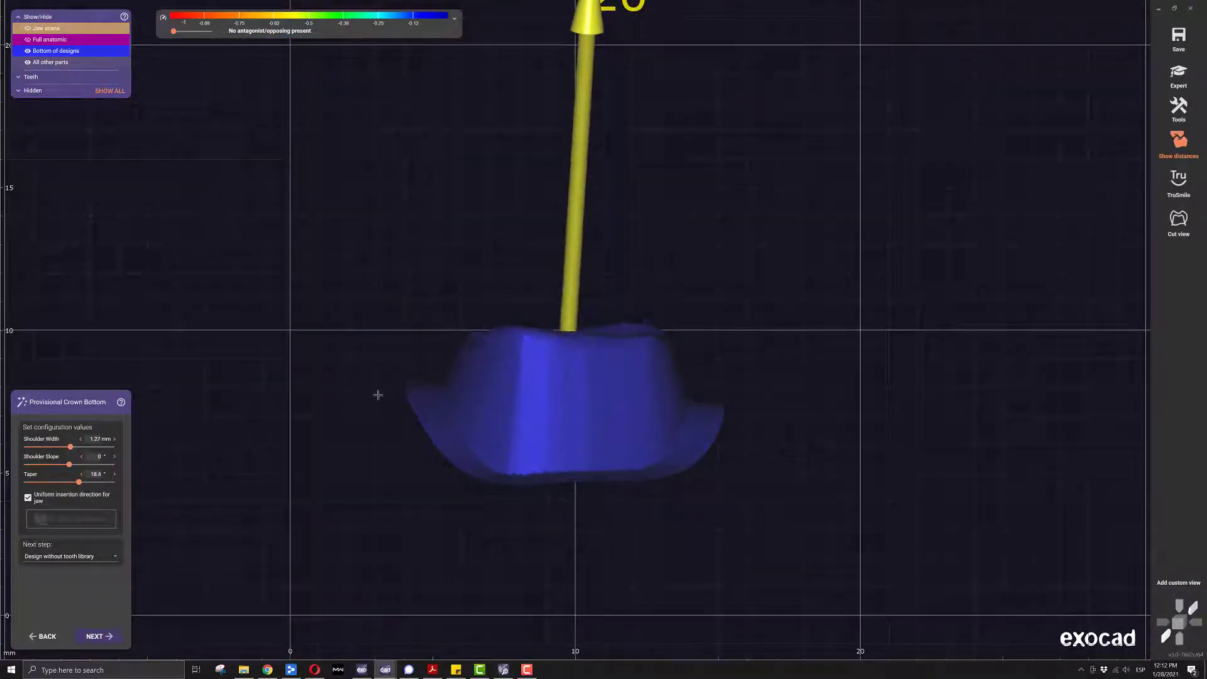
{"action": "left_click_drag", "start_coordinate": [69, 448], "coordinate": [20, 450]}
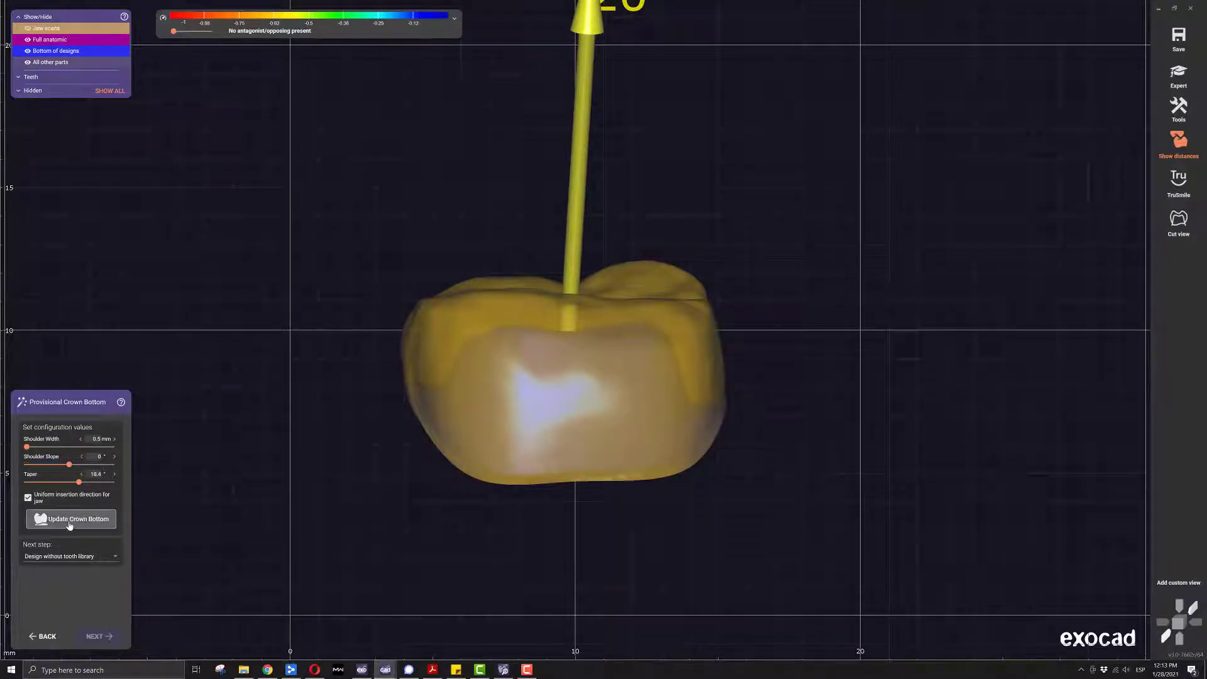
{"action": "scroll", "coordinate": [450, 337], "scroll_direction": "up", "scroll_amount": 3}
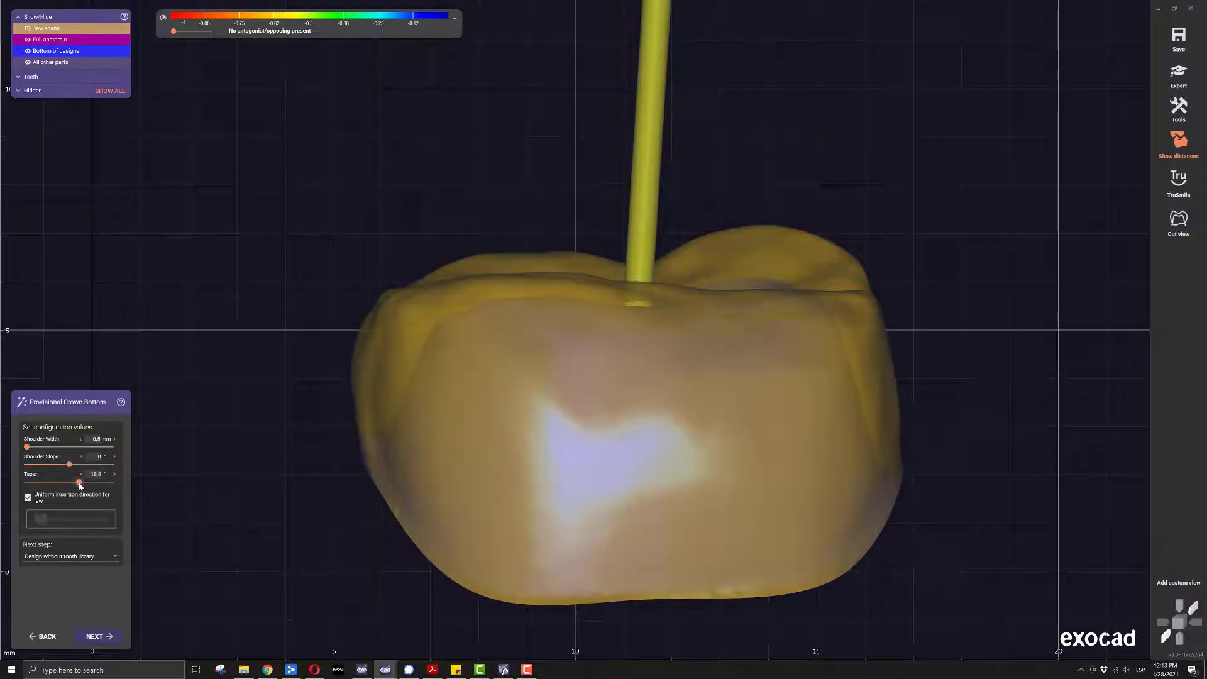
{"action": "left_click_drag", "start_coordinate": [79, 484], "coordinate": [24, 483]}
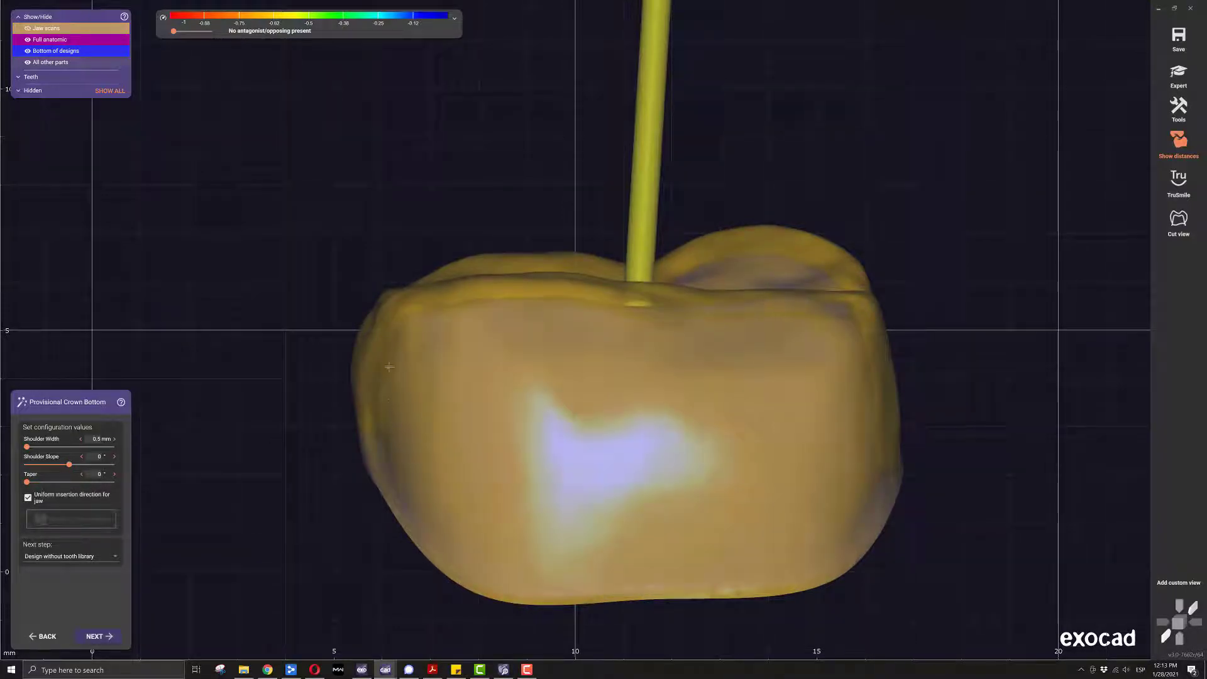
{"action": "left_click_drag", "start_coordinate": [27, 483], "coordinate": [61, 481]}
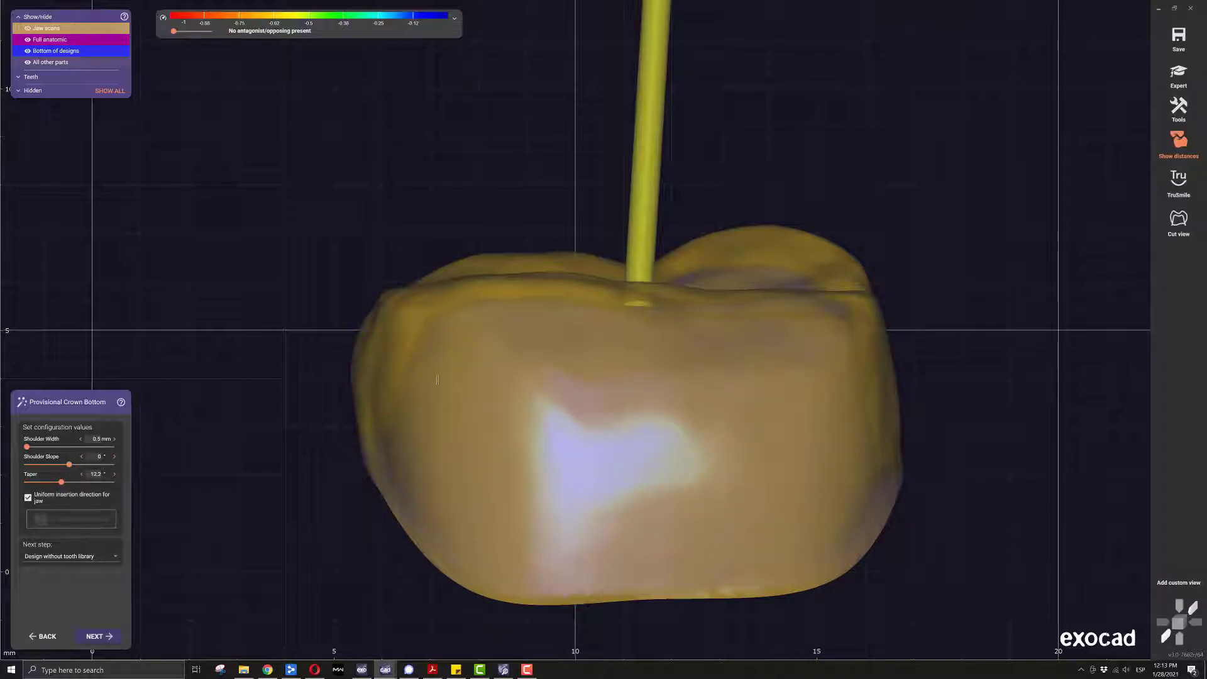
{"action": "scroll", "coordinate": [371, 434], "scroll_direction": "up", "scroll_amount": 5}
{"action": "middle_click_drag", "start_coordinate": [395, 418], "coordinate": [558, 363]}
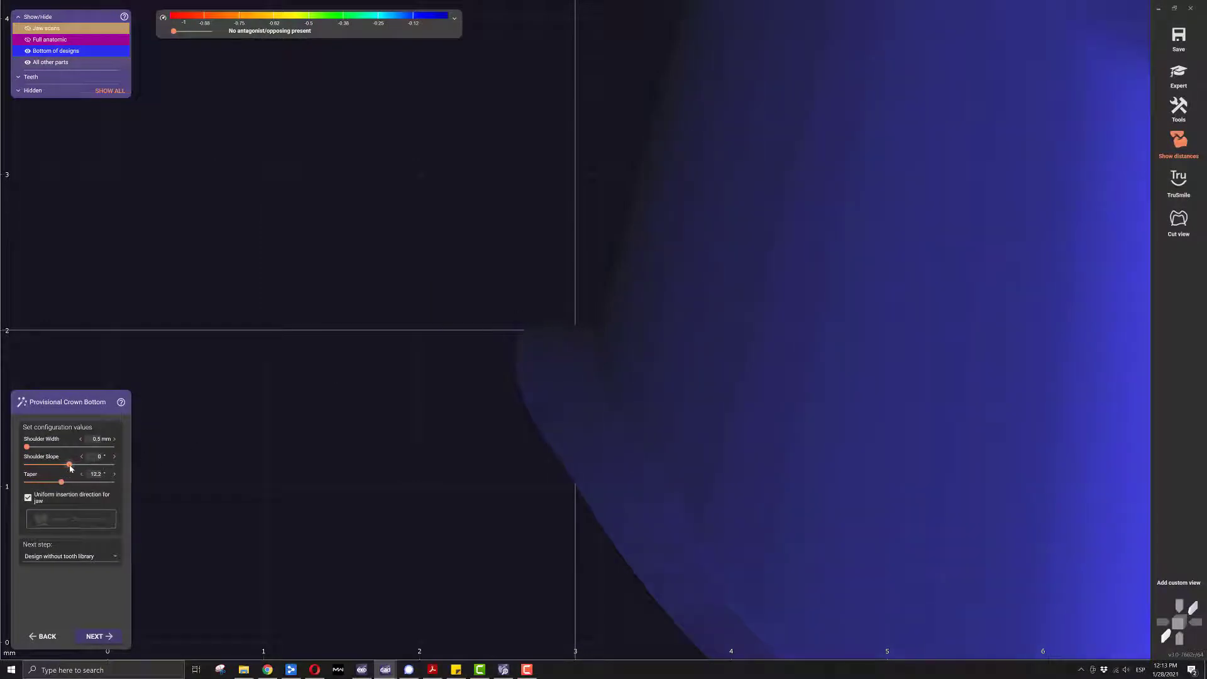
{"action": "left_click_drag", "start_coordinate": [69, 465], "coordinate": [108, 463]}
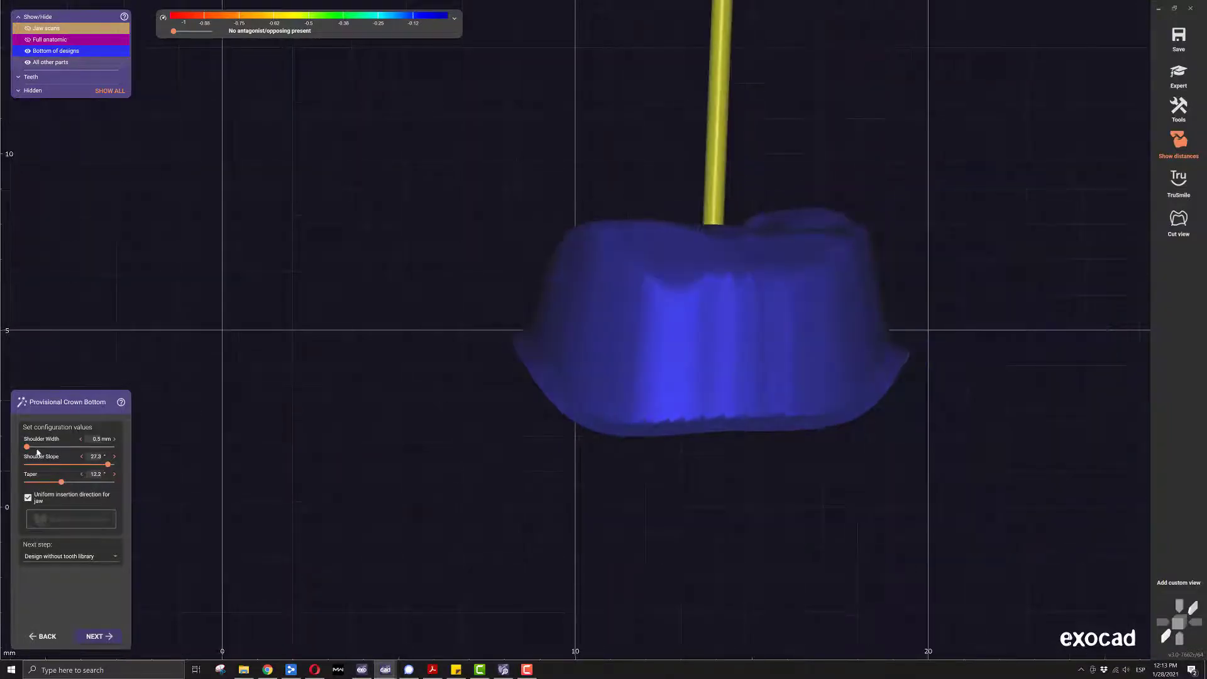
{"action": "left_click_drag", "start_coordinate": [28, 447], "coordinate": [57, 448]}
{"action": "left_click", "coordinate": [87, 520]}
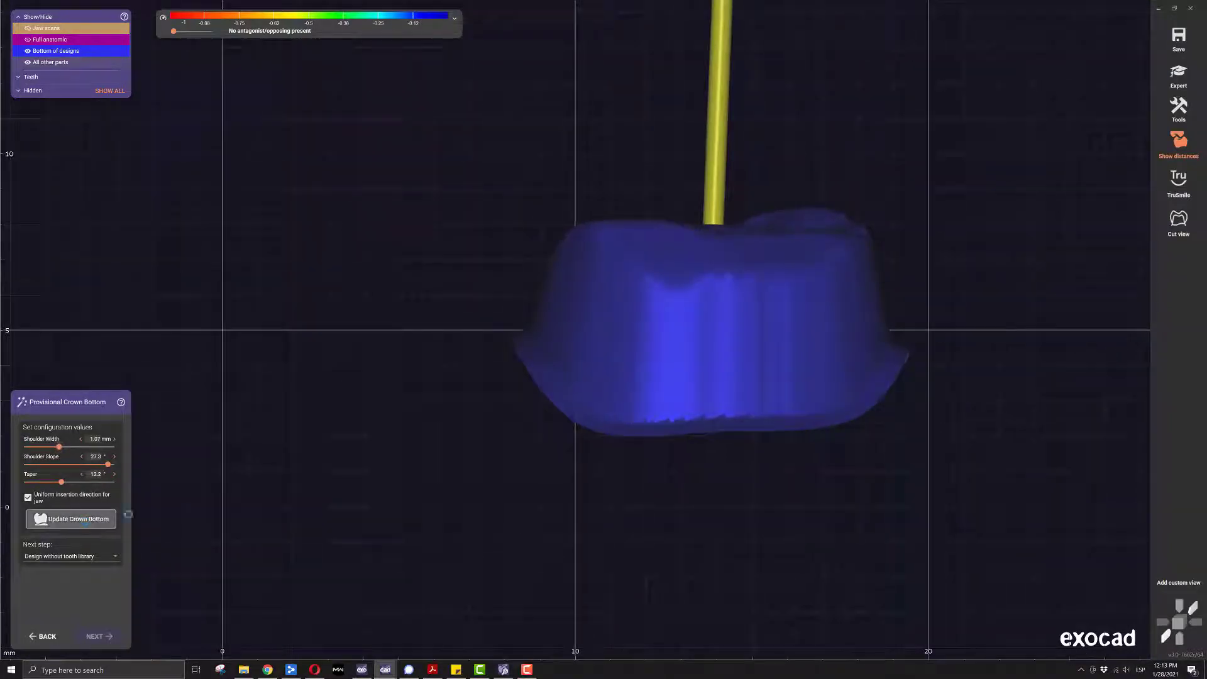
Rotate around the updated crown bottom to inspect its inner surface.
{"action": "mouse_move", "coordinate": [692, 336]}
{"action": "right_mouse_down"}
{"action": "mouse_move", "coordinate": [690, 374]}
{"action": "mouse_move", "coordinate": [685, 343]}
{"action": "right_mouse_up"}
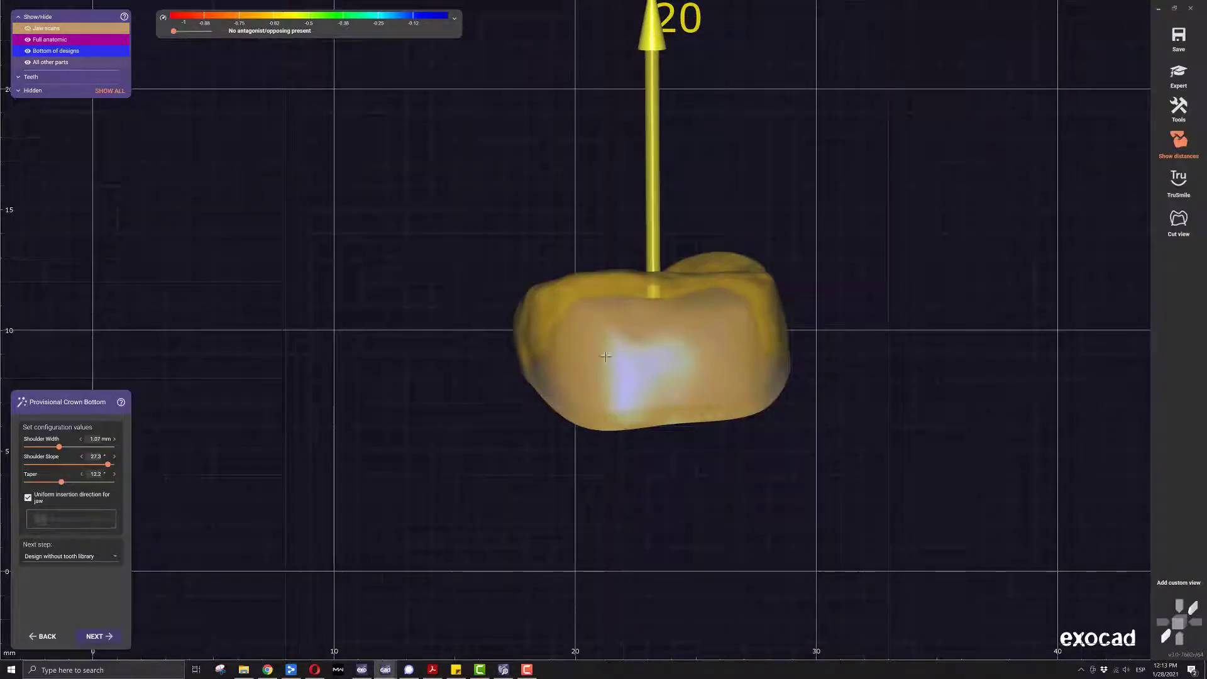
{"action": "right_click_drag", "start_coordinate": [513, 397], "coordinate": [477, 284]}
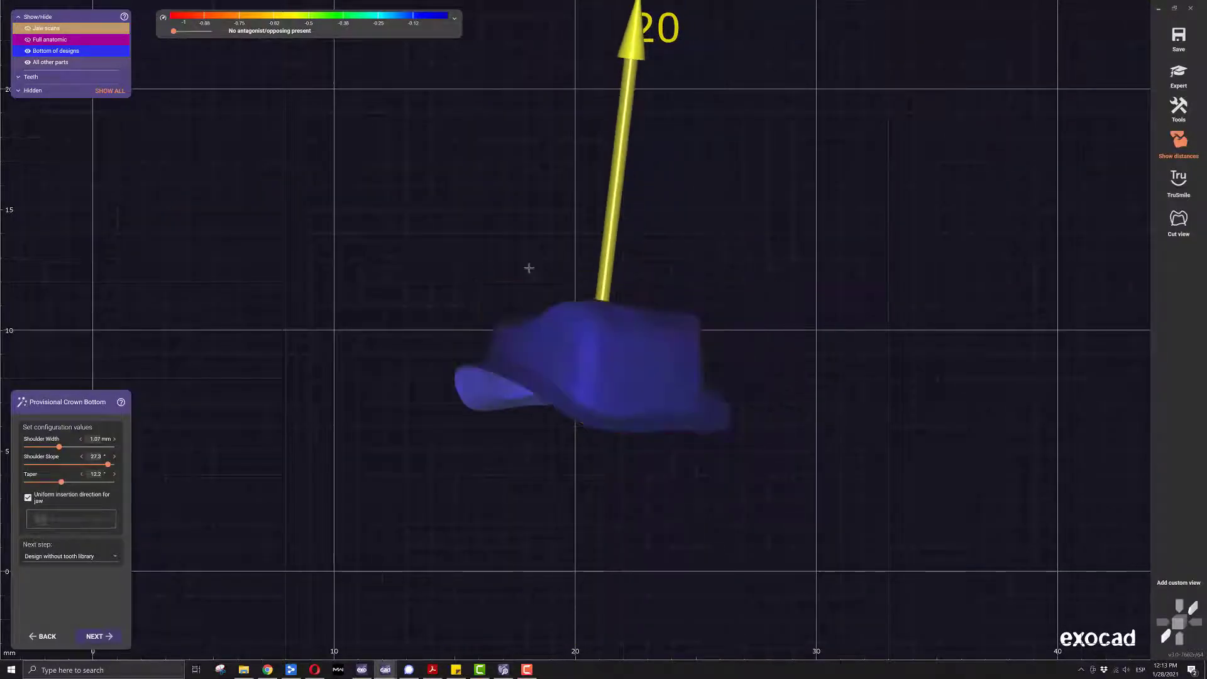
{"action": "right_click_drag", "start_coordinate": [667, 94], "coordinate": [620, 135]}
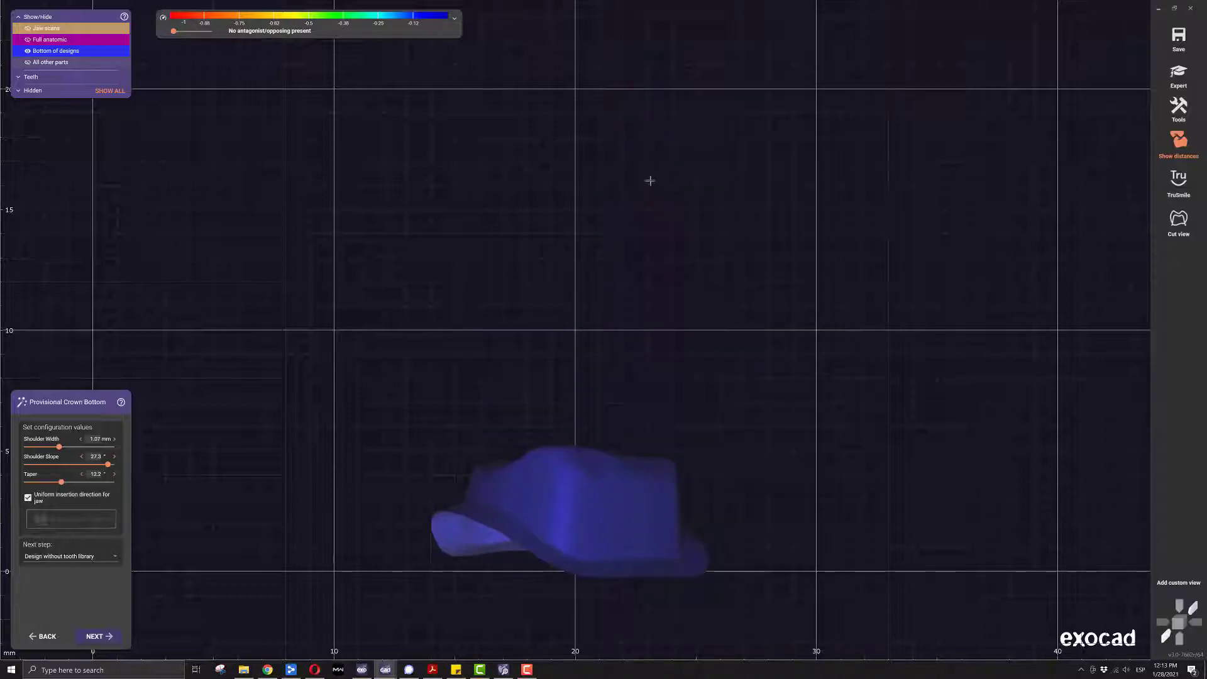
{"action": "scroll", "coordinate": [624, 324], "scroll_direction": "down", "scroll_amount": 3}
{"action": "right_click_drag", "start_coordinate": [585, 438], "coordinate": [666, 372]}
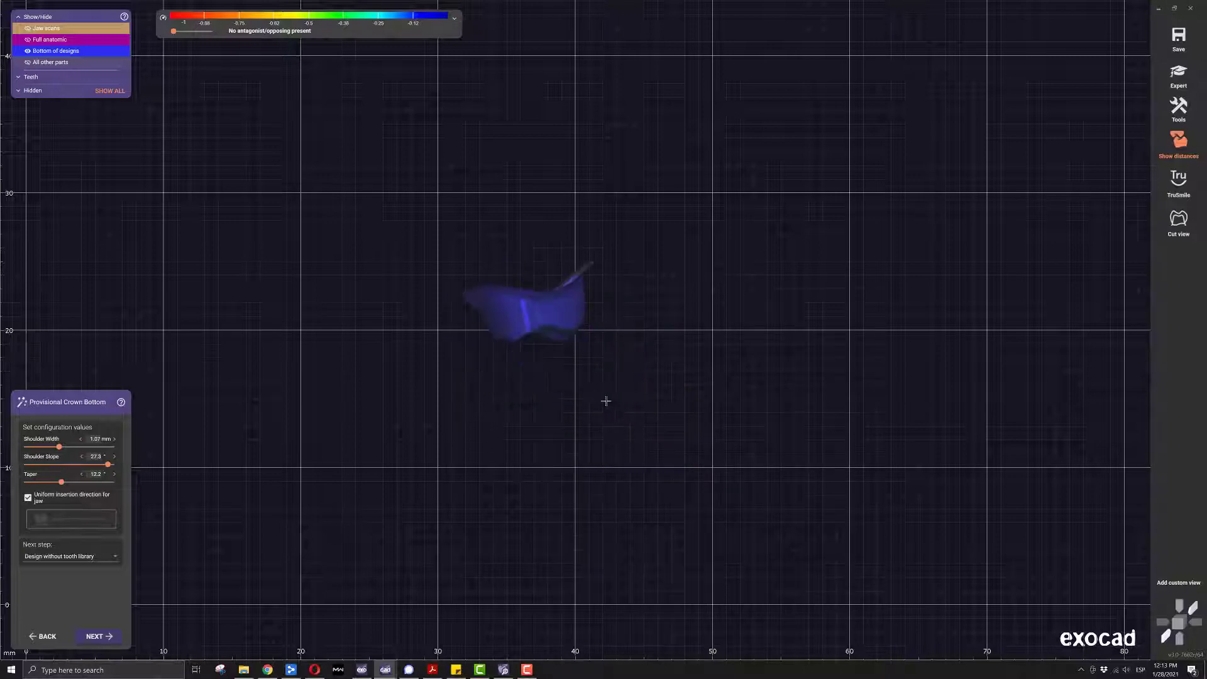
Begin a scene-to-mesh export as prep.stl, cancel it unsaved, and switch to Expert mode.
{"action": "left_click", "coordinate": [1191, 38]}
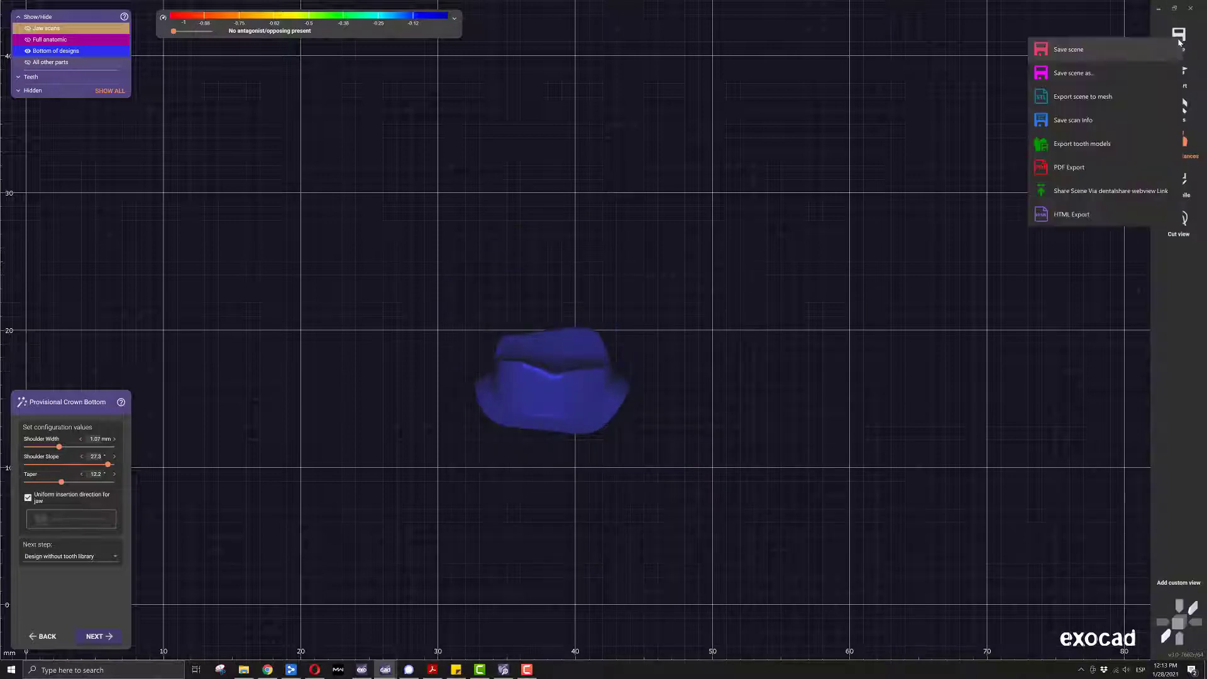
{"action": "left_click", "coordinate": [1094, 98]}
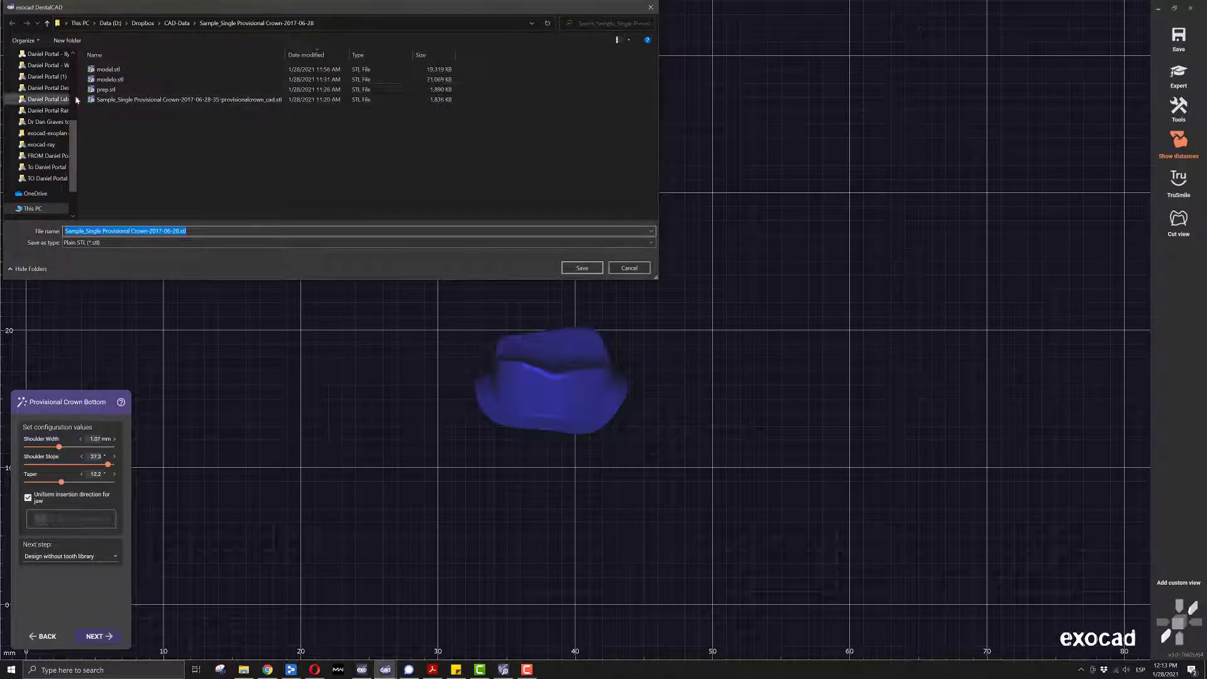
{"action": "left_click", "coordinate": [142, 92]}
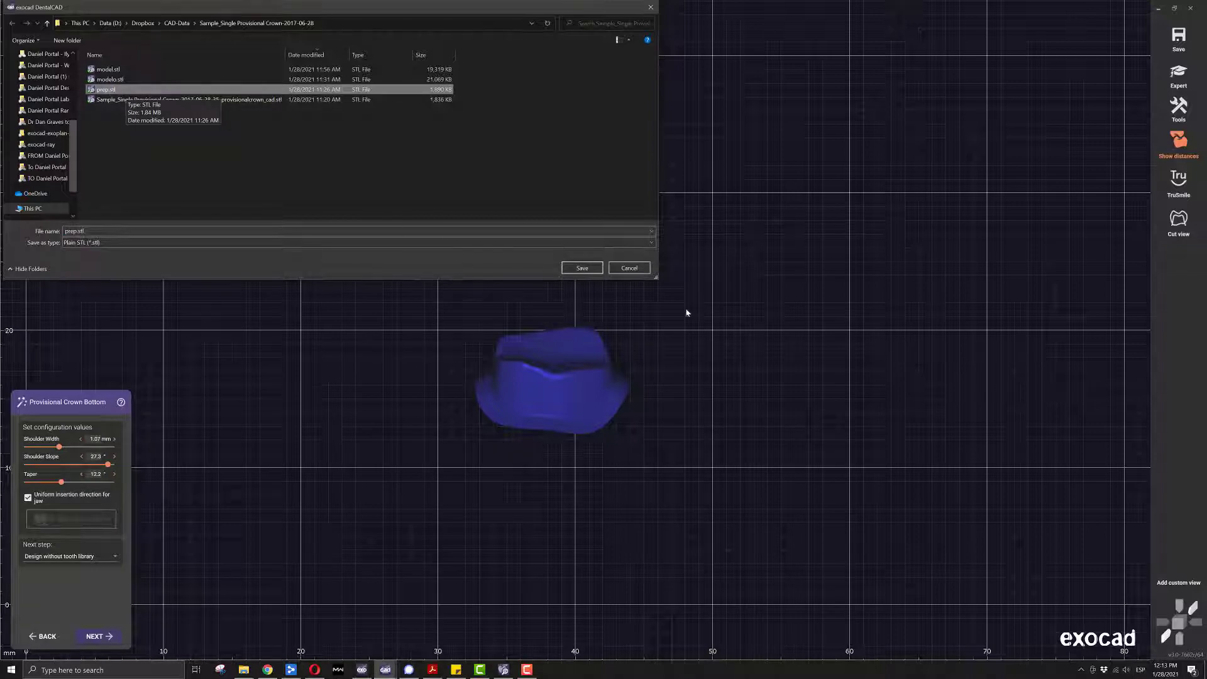
{"action": "left_click", "coordinate": [629, 268]}
{"action": "left_click", "coordinate": [1178, 74]}
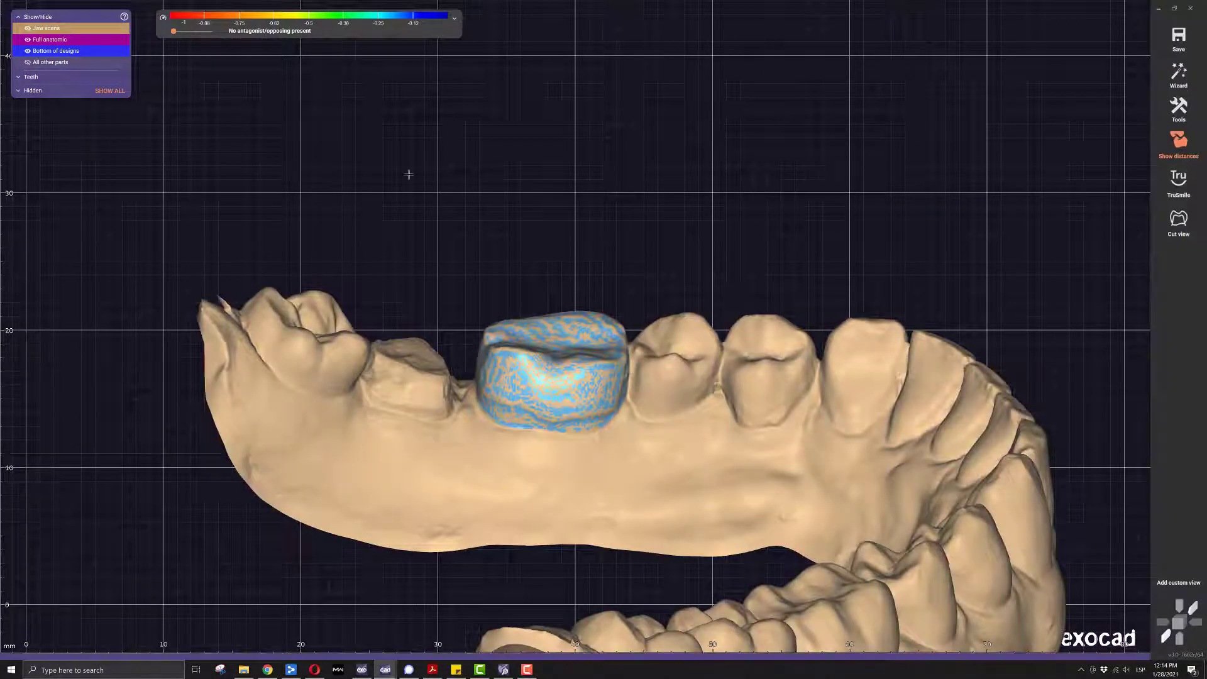
Hide the Full anatomic and Min. thickness layers so only the jaw scan shows.
{"action": "left_click", "coordinate": [28, 39]}
{"action": "right_click_drag", "start_coordinate": [440, 326], "coordinate": [98, 45]}
{"action": "left_click", "coordinate": [27, 62]}
{"action": "right_click_drag", "start_coordinate": [488, 210], "coordinate": [680, 300]}
{"action": "scroll", "coordinate": [603, 337], "scroll_direction": "up", "scroll_amount": 5}
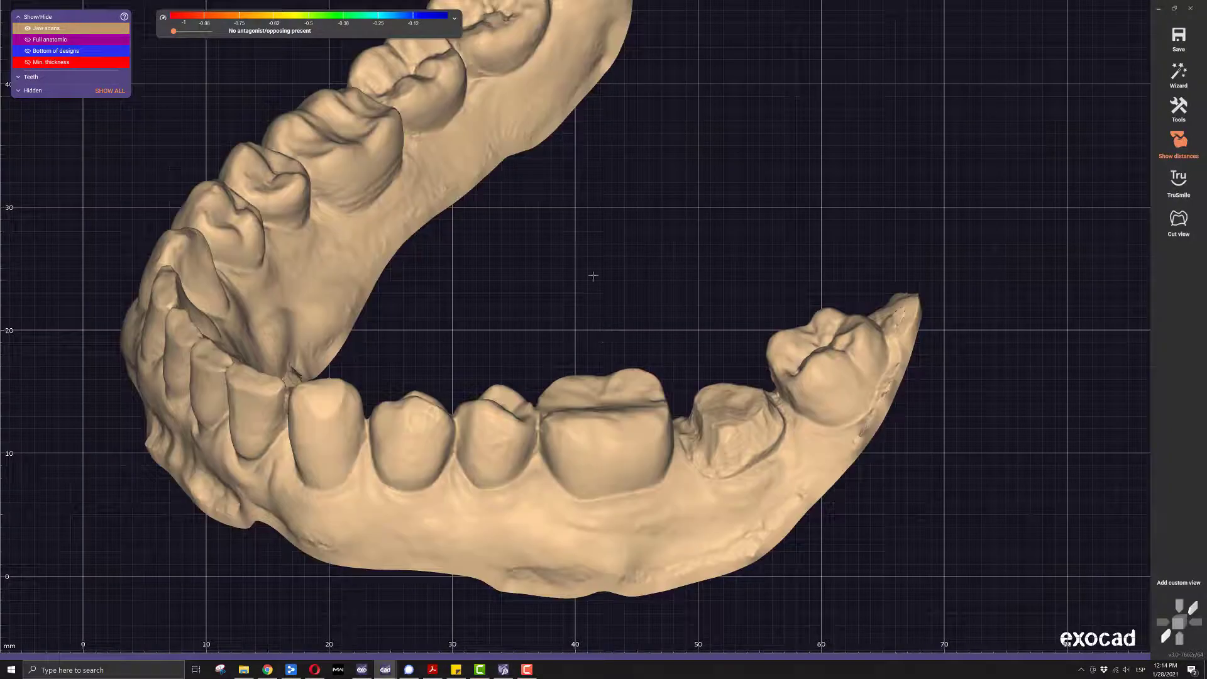
Dismiss the project menu and bring up the jaw scan's context menu instead.
{"action": "right_click", "coordinate": [602, 272]}
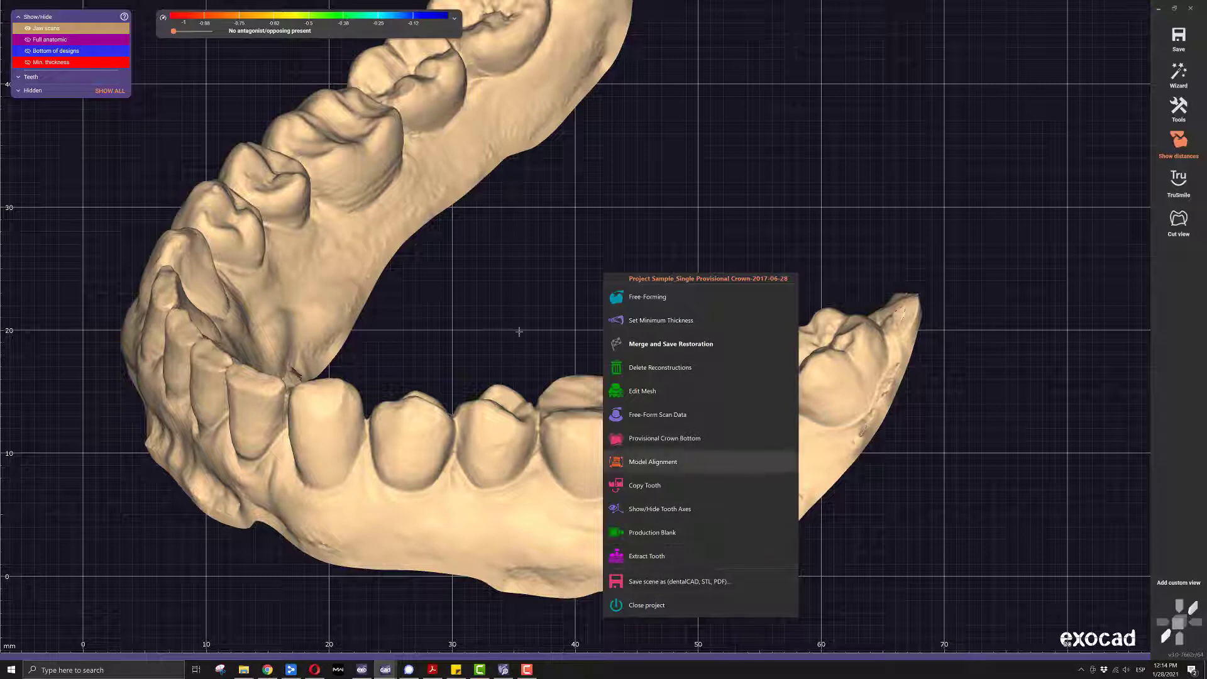
{"action": "left_click", "coordinate": [490, 281]}
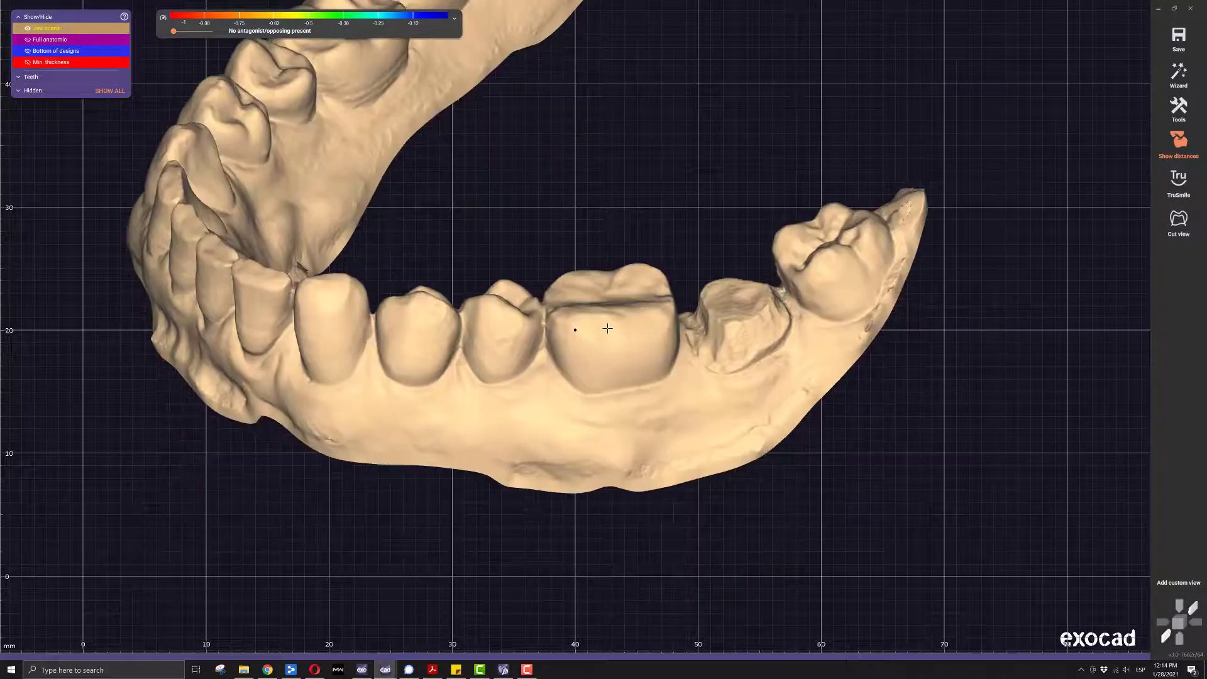
{"action": "scroll", "coordinate": [605, 327], "scroll_direction": "up", "scroll_amount": 5}
{"action": "right_click", "coordinate": [603, 328]}
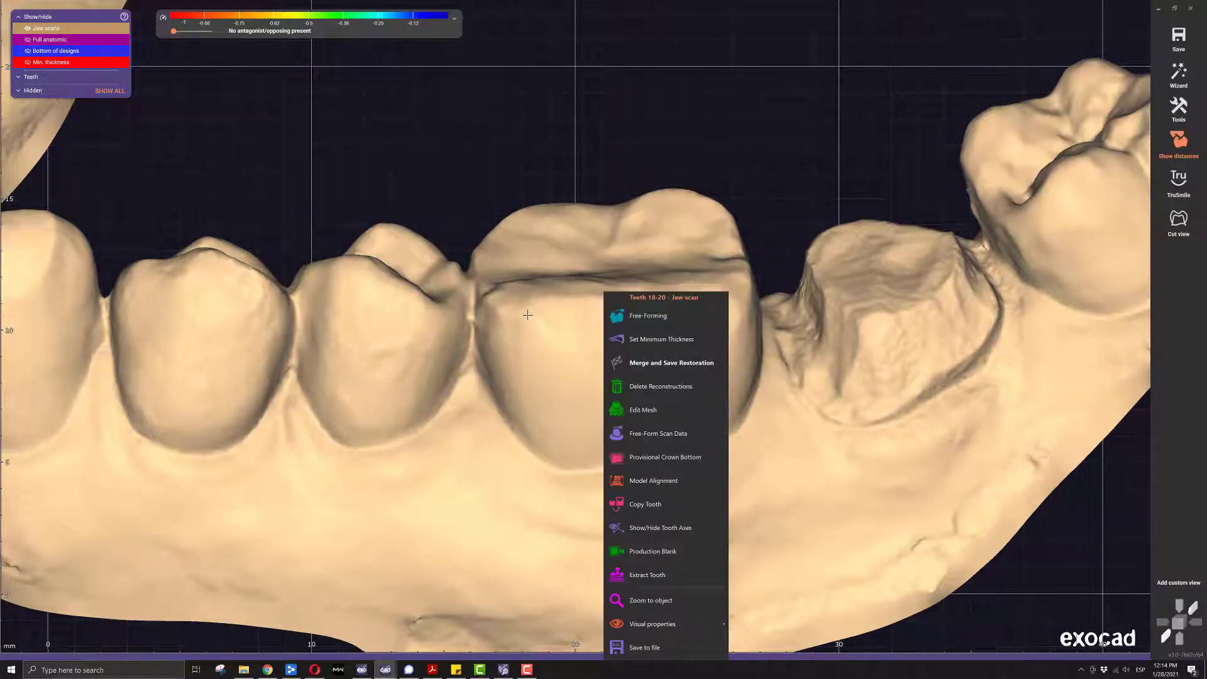
Open the 3D Data Editor on the jaw scan and trace a cut loop around the tooth base.
{"action": "left_click", "coordinate": [650, 412]}
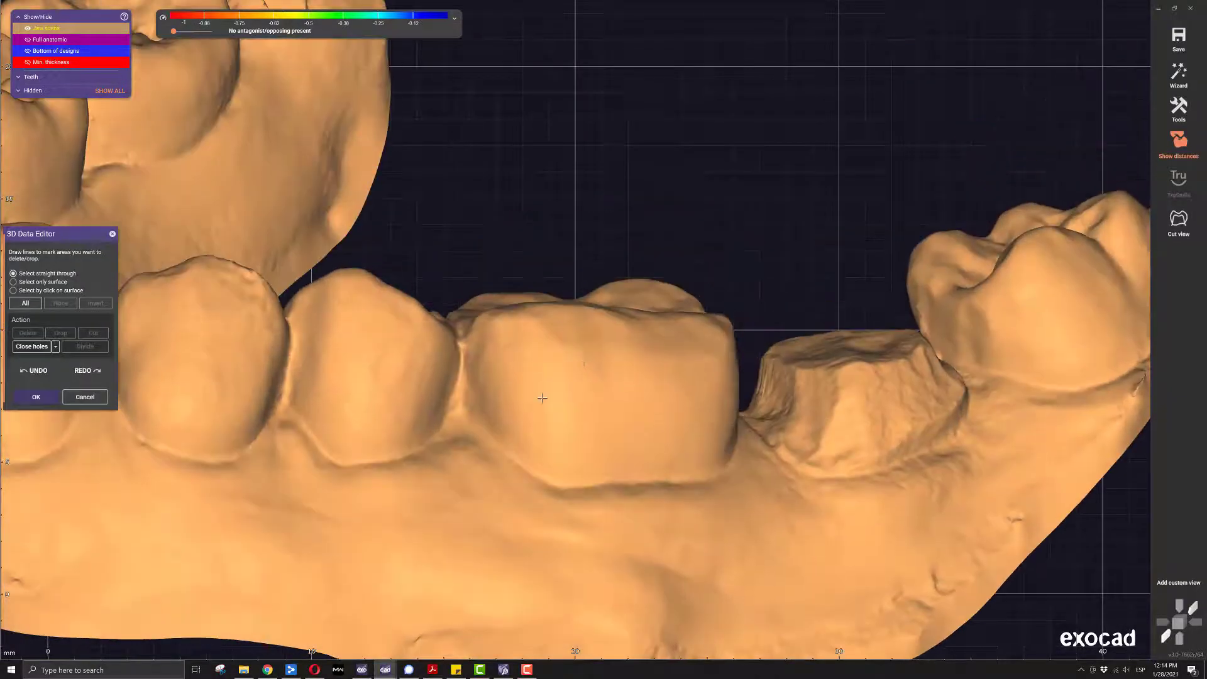
{"action": "scroll", "coordinate": [553, 387], "scroll_direction": "up", "scroll_amount": 4}
{"action": "right_click_drag", "start_coordinate": [559, 362], "coordinate": [942, 417]}
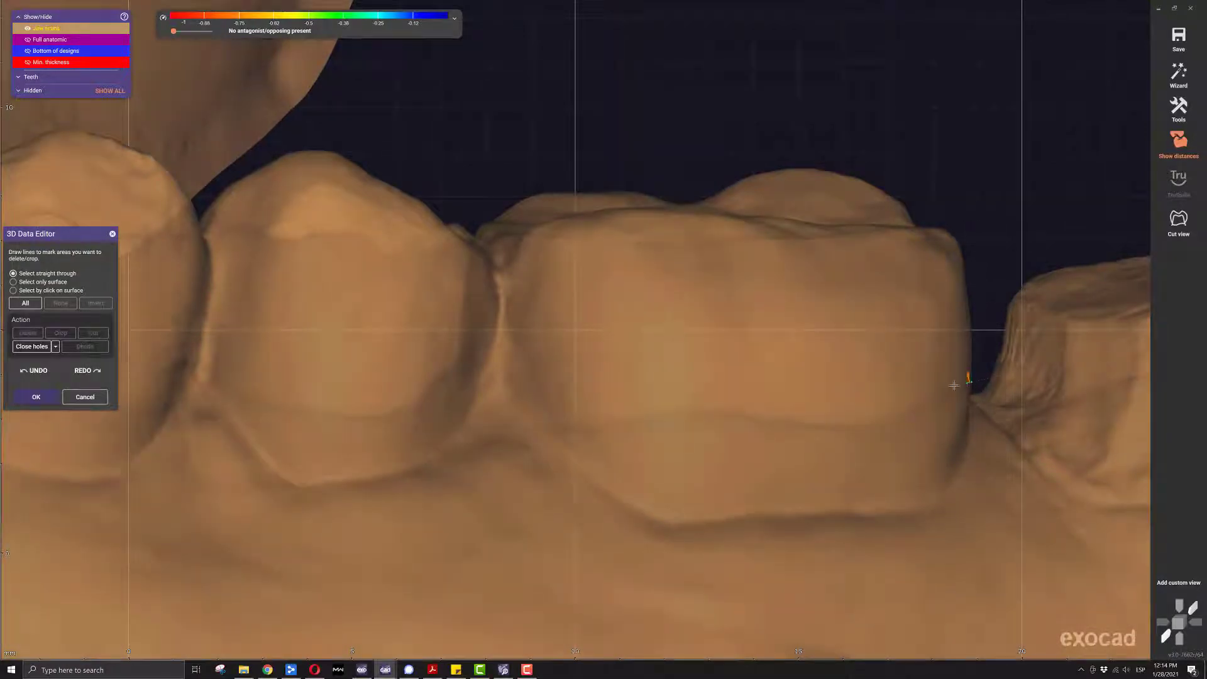
{"action": "left_click_drag", "start_coordinate": [953, 385], "coordinate": [910, 411]}
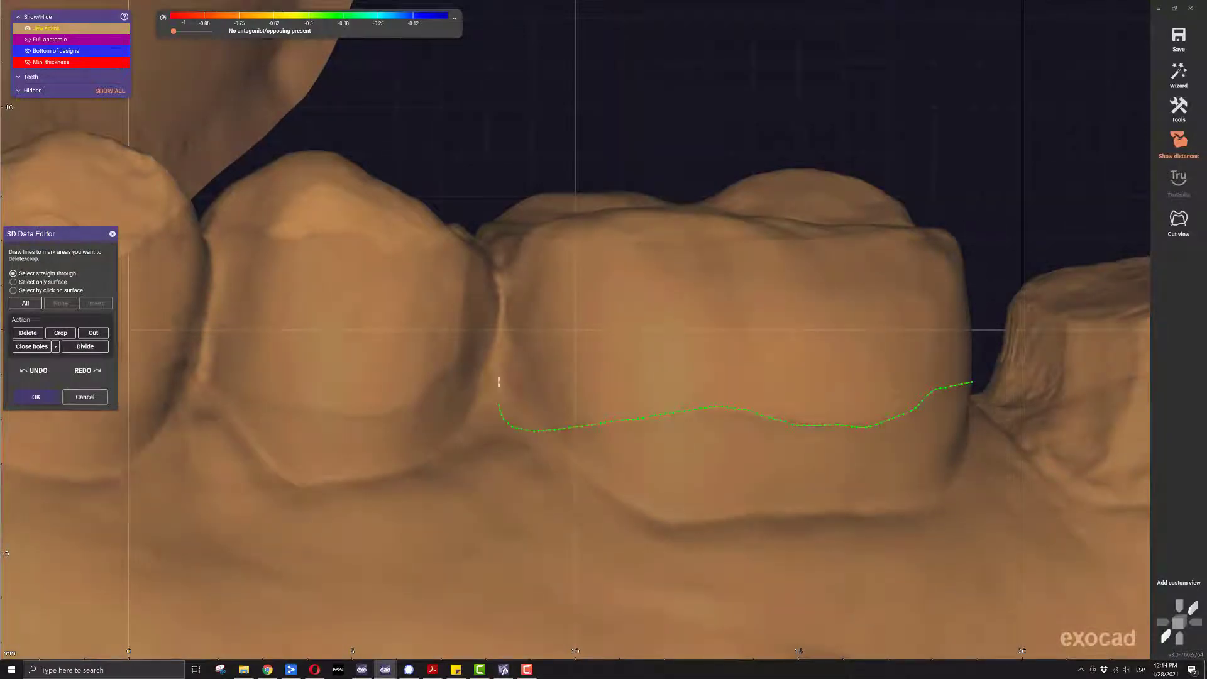
{"action": "mouse_move", "coordinate": [509, 307]}
{"action": "left_mouse_down"}
{"action": "mouse_move", "coordinate": [482, 191]}
{"action": "mouse_move", "coordinate": [713, 132]}
{"action": "mouse_move", "coordinate": [917, 131]}
{"action": "mouse_move", "coordinate": [960, 203]}
{"action": "mouse_move", "coordinate": [975, 264]}
{"action": "left_mouse_up"}
{"action": "double_click", "coordinate": [974, 264]}
Draw additional cut lines along the tooth edge and across the top of the tooth.
{"action": "right_click_drag", "start_coordinate": [974, 264], "coordinate": [685, 516]}
{"action": "scroll", "coordinate": [528, 319], "scroll_direction": "up", "scroll_amount": 5}
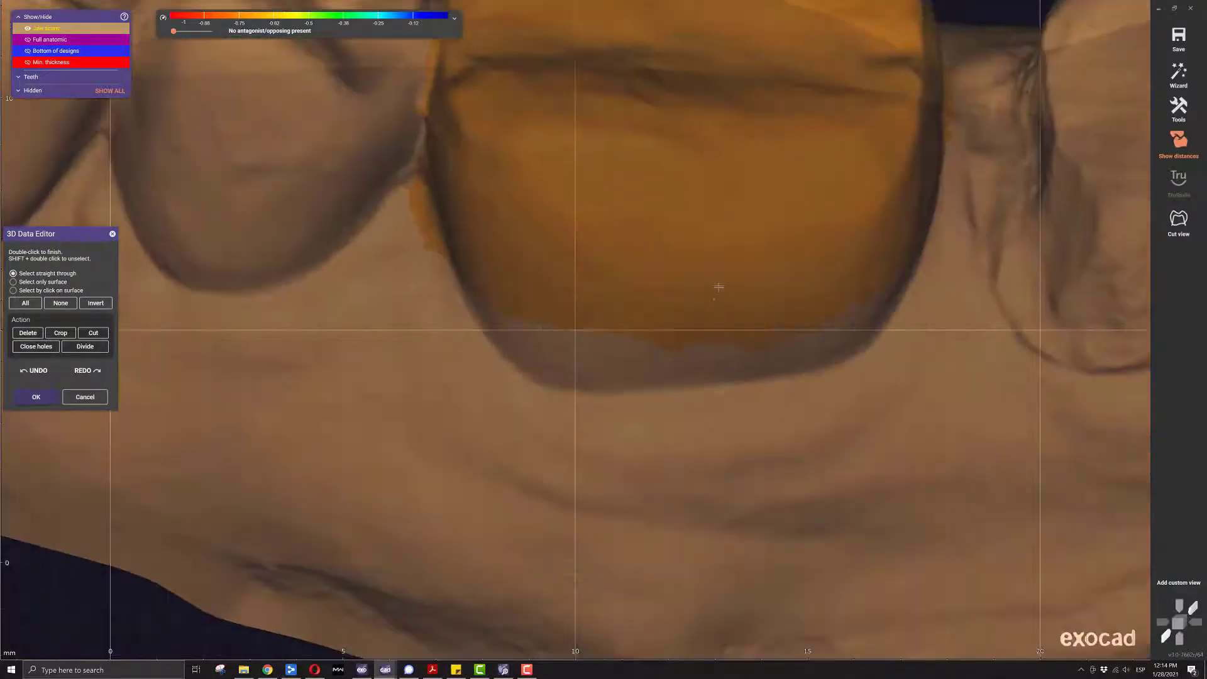
{"action": "left_click_drag", "start_coordinate": [447, 256], "coordinate": [476, 320]}
{"action": "left_click_drag", "start_coordinate": [863, 358], "coordinate": [925, 275]}
{"action": "double_click", "coordinate": [630, 251]}
{"action": "scroll", "coordinate": [630, 251], "scroll_direction": "down", "scroll_amount": 5}
{"action": "mouse_move", "coordinate": [630, 250]}
{"action": "right_mouse_down"}
{"action": "mouse_move", "coordinate": [434, 188]}
{"action": "mouse_move", "coordinate": [386, 156]}
{"action": "mouse_move", "coordinate": [342, 96]}
{"action": "right_mouse_up"}
{"action": "scroll", "coordinate": [431, 148], "scroll_direction": "up", "scroll_amount": 5}
{"action": "left_click_drag", "start_coordinate": [339, 93], "coordinate": [279, 166]}
{"action": "mouse_move", "coordinate": [274, 334]}
{"action": "left_mouse_down"}
{"action": "mouse_move", "coordinate": [352, 252]}
{"action": "mouse_move", "coordinate": [362, 162]}
{"action": "left_mouse_up"}
{"action": "double_click", "coordinate": [361, 162]}
Add a short cut line at the tooth's right edge and delete the selected tooth.
{"action": "scroll", "coordinate": [480, 264], "scroll_direction": "down", "scroll_amount": 3}
{"action": "right_click_drag", "start_coordinate": [480, 264], "coordinate": [567, 282]}
{"action": "scroll", "coordinate": [567, 283], "scroll_direction": "up", "scroll_amount": 1}
{"action": "scroll", "coordinate": [567, 282], "scroll_direction": "up", "scroll_amount": 1}
{"action": "mouse_move", "coordinate": [587, 233]}
{"action": "left_mouse_down"}
{"action": "mouse_move", "coordinate": [619, 320]}
{"action": "mouse_move", "coordinate": [585, 311]}
{"action": "left_mouse_up"}
{"action": "double_click", "coordinate": [585, 311]}
{"action": "scroll", "coordinate": [585, 311], "scroll_direction": "down", "scroll_amount": 2}
{"action": "right_click_drag", "start_coordinate": [585, 311], "coordinate": [478, 377]}
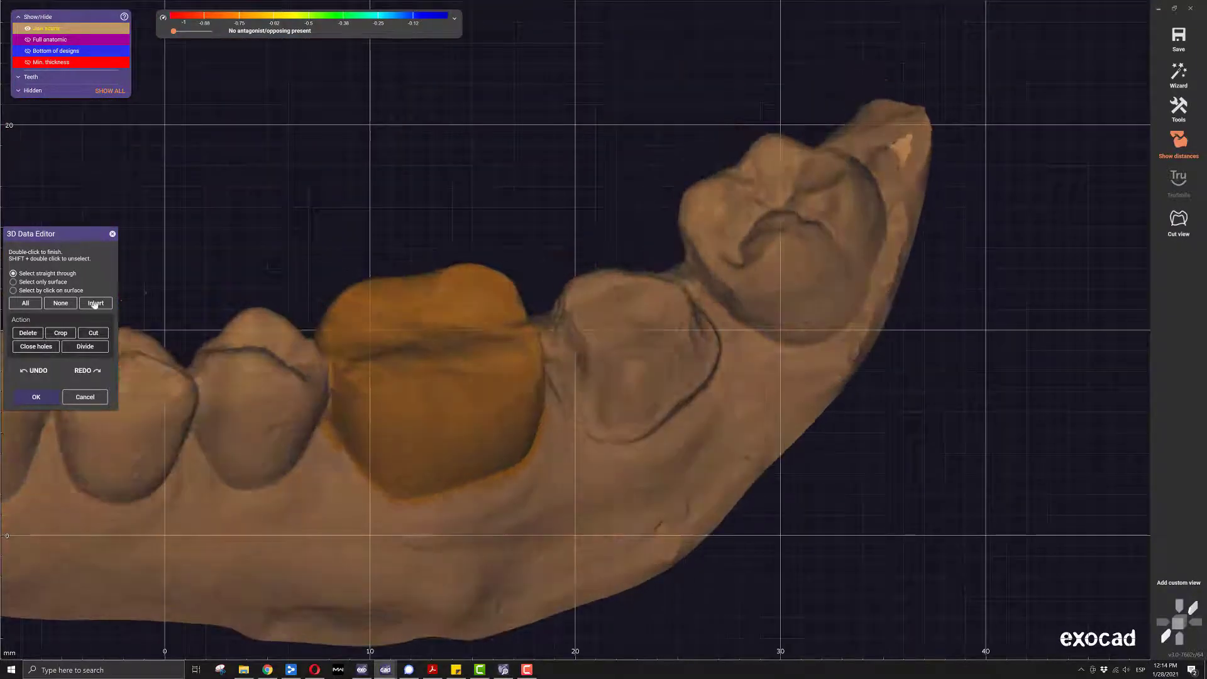
{"action": "left_click", "coordinate": [27, 332]}
Select the ring of scan around the resulting hole and close the hole.
{"action": "right_click_drag", "start_coordinate": [403, 431], "coordinate": [490, 304]}
{"action": "left_click_drag", "start_coordinate": [474, 274], "coordinate": [387, 279]}
{"action": "mouse_move", "coordinate": [315, 396]}
{"action": "left_mouse_down"}
{"action": "mouse_move", "coordinate": [396, 464]}
{"action": "mouse_move", "coordinate": [490, 458]}
{"action": "mouse_move", "coordinate": [557, 375]}
{"action": "mouse_move", "coordinate": [539, 303]}
{"action": "mouse_move", "coordinate": [497, 271]}
{"action": "left_mouse_up"}
{"action": "double_click", "coordinate": [494, 272]}
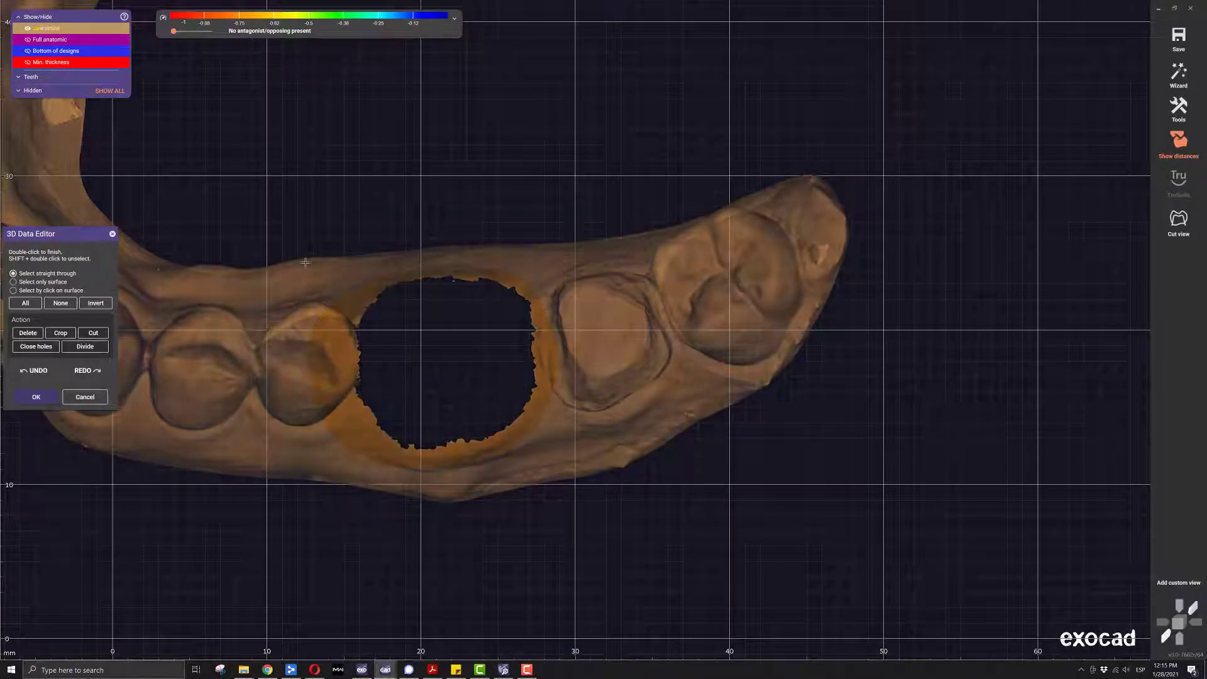
{"action": "left_click", "coordinate": [36, 347]}
Inspect the patch, then cancel to discard all scan edits and close the editor.
{"action": "right_click_drag", "start_coordinate": [381, 411], "coordinate": [518, 408]}
{"action": "scroll", "coordinate": [518, 408], "scroll_direction": "up", "scroll_amount": 3}
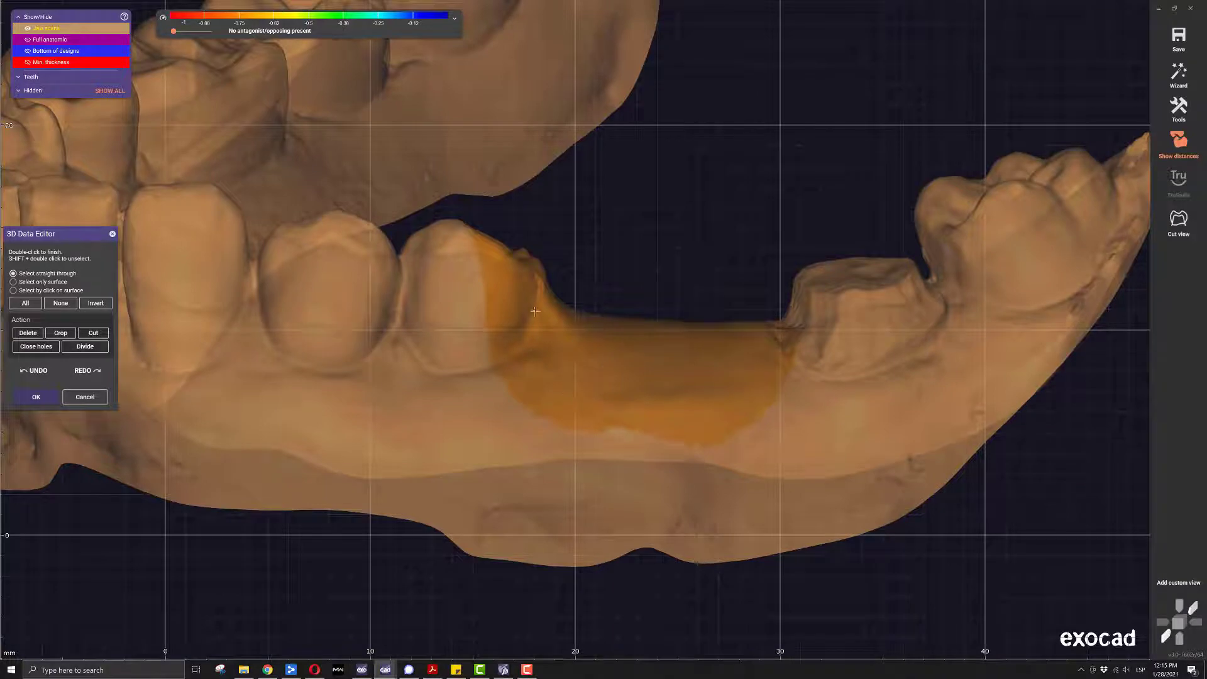
{"action": "scroll", "coordinate": [555, 321], "scroll_direction": "up", "scroll_amount": 3}
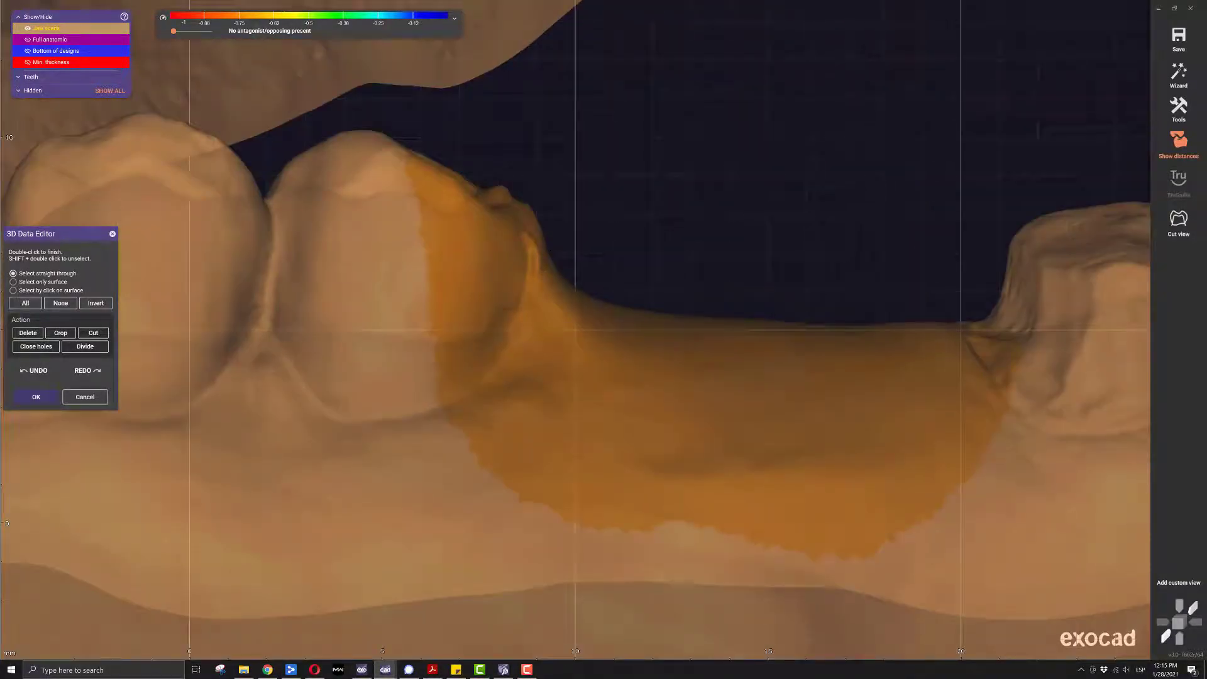
{"action": "scroll", "coordinate": [549, 322], "scroll_direction": "up", "scroll_amount": 1}
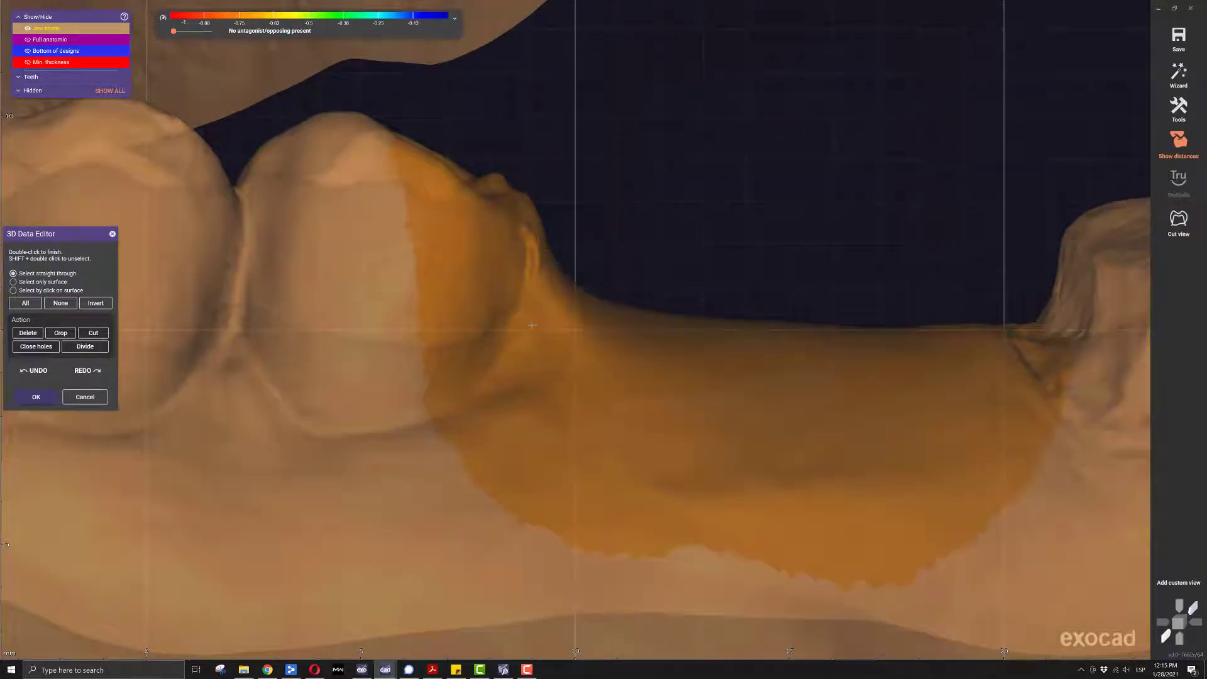
{"action": "scroll", "coordinate": [538, 306], "scroll_direction": "down", "scroll_amount": 5}
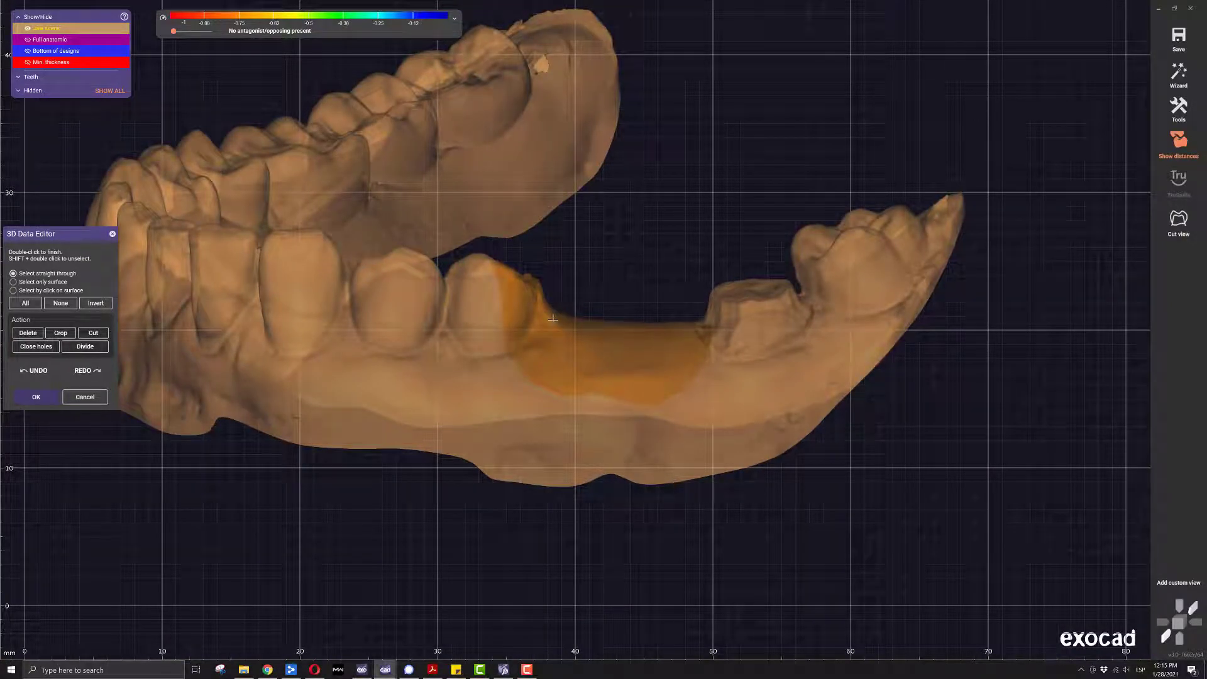
{"action": "left_click", "coordinate": [84, 397]}
Start Extract Tooth on the jaw scan, pick the gap tooth and assign it as tooth 19.
{"action": "right_click", "coordinate": [607, 284]}
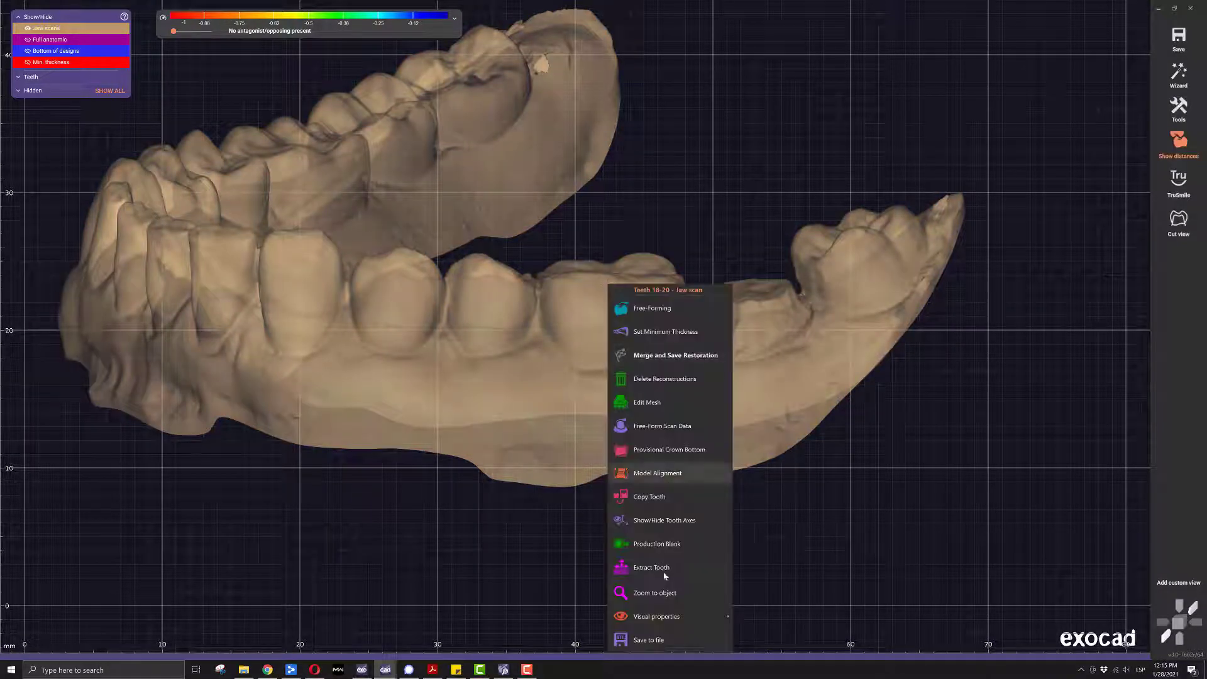
{"action": "left_click", "coordinate": [651, 567]}
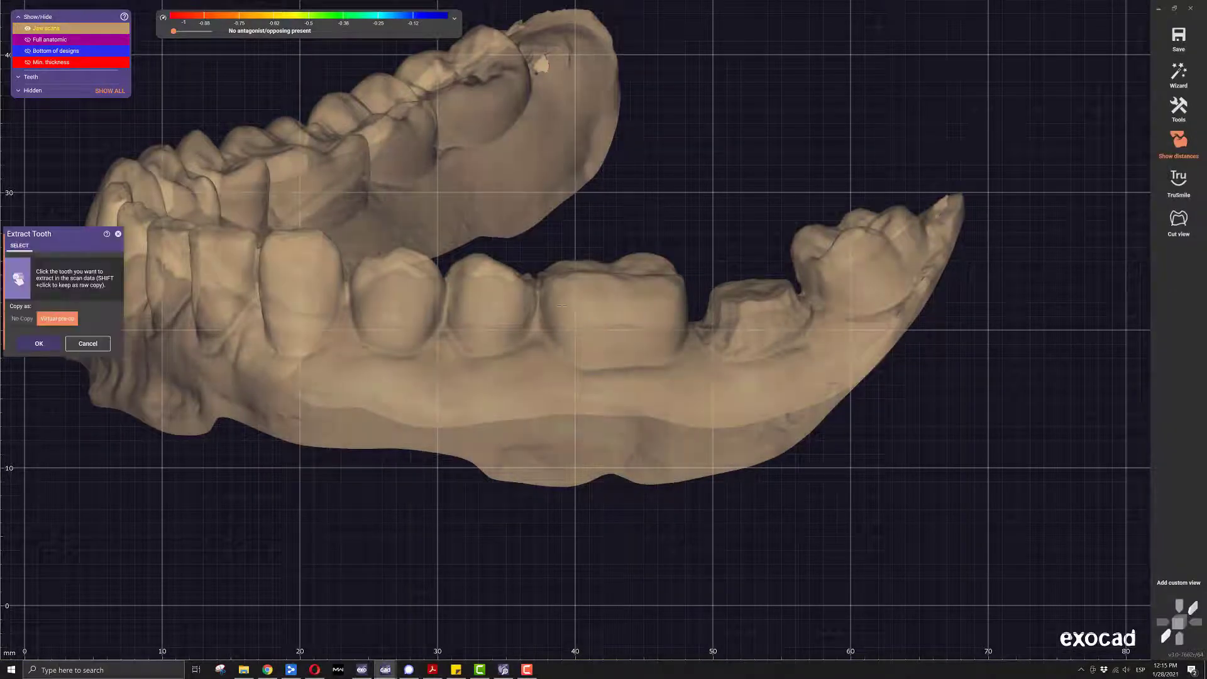
{"action": "right_click_drag", "start_coordinate": [633, 302], "coordinate": [623, 296]}
{"action": "left_click", "coordinate": [618, 290]}
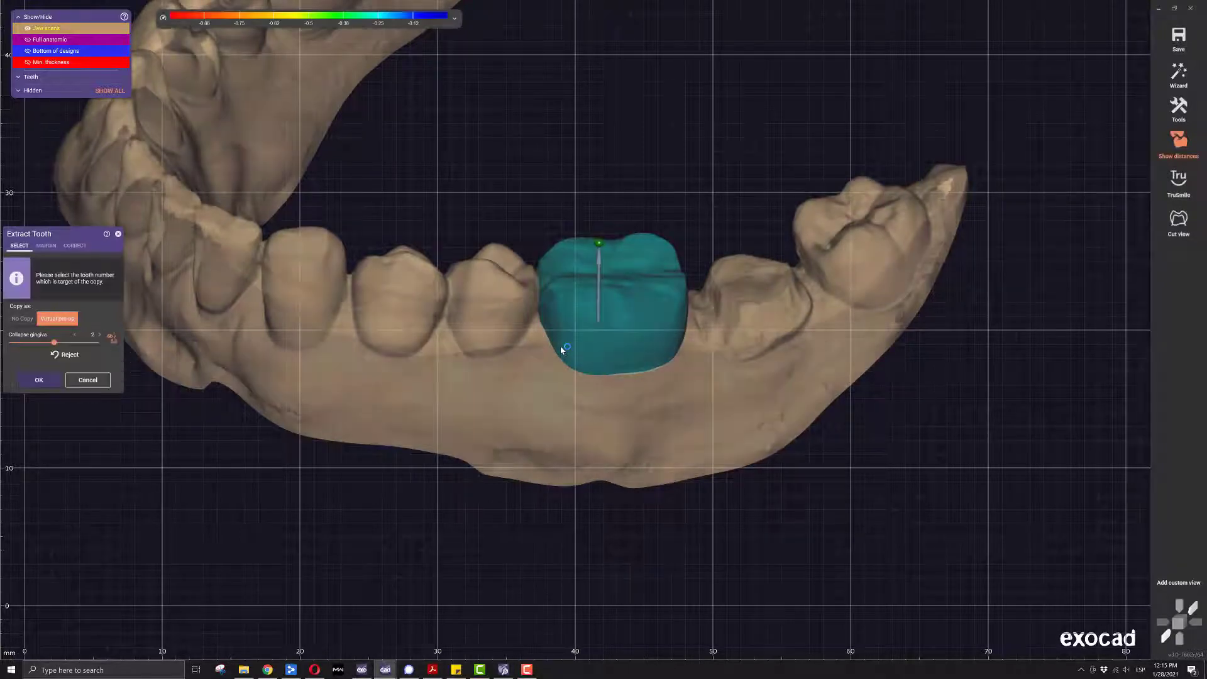
{"action": "right_click_drag", "start_coordinate": [561, 350], "coordinate": [514, 392]}
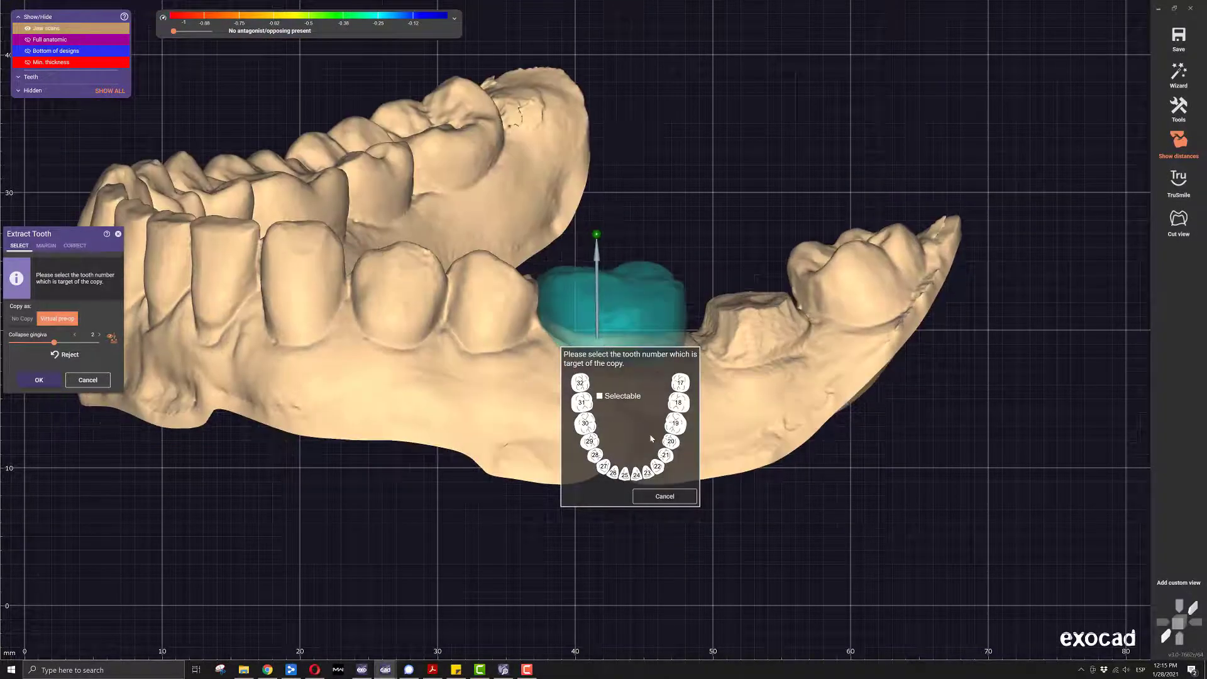
{"action": "left_click", "coordinate": [676, 423]}
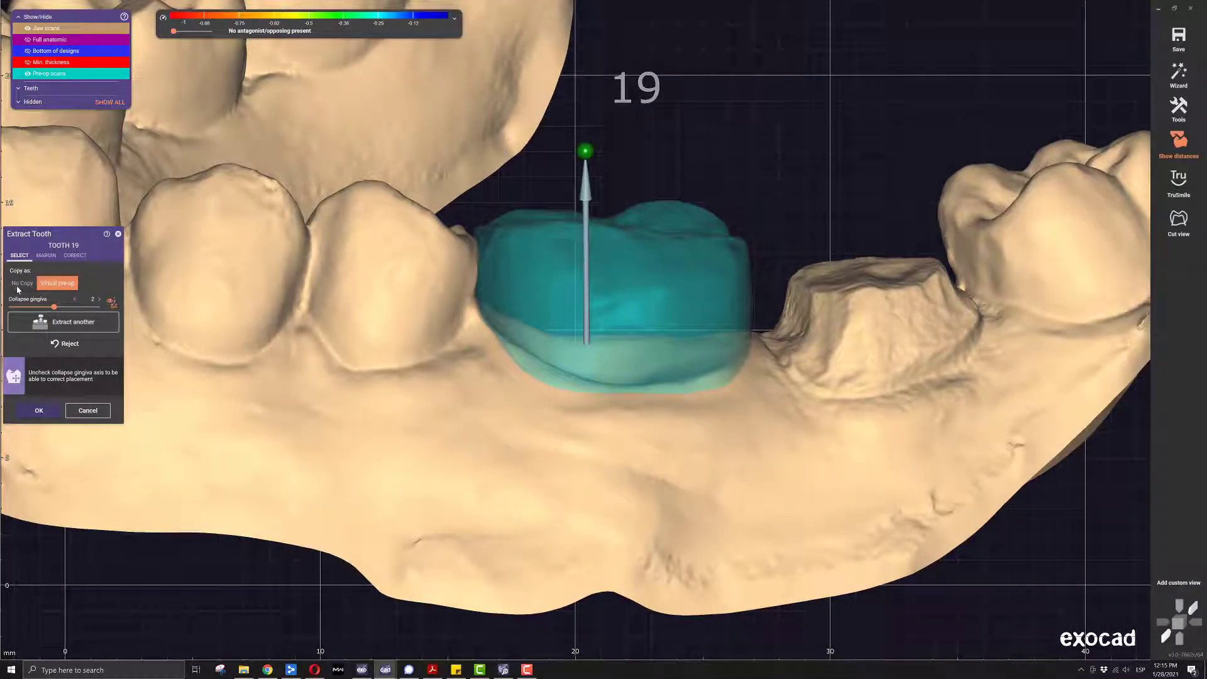
Set the pre-op copy option and target tooth 19, then confirm the extraction.
{"action": "left_click", "coordinate": [25, 283]}
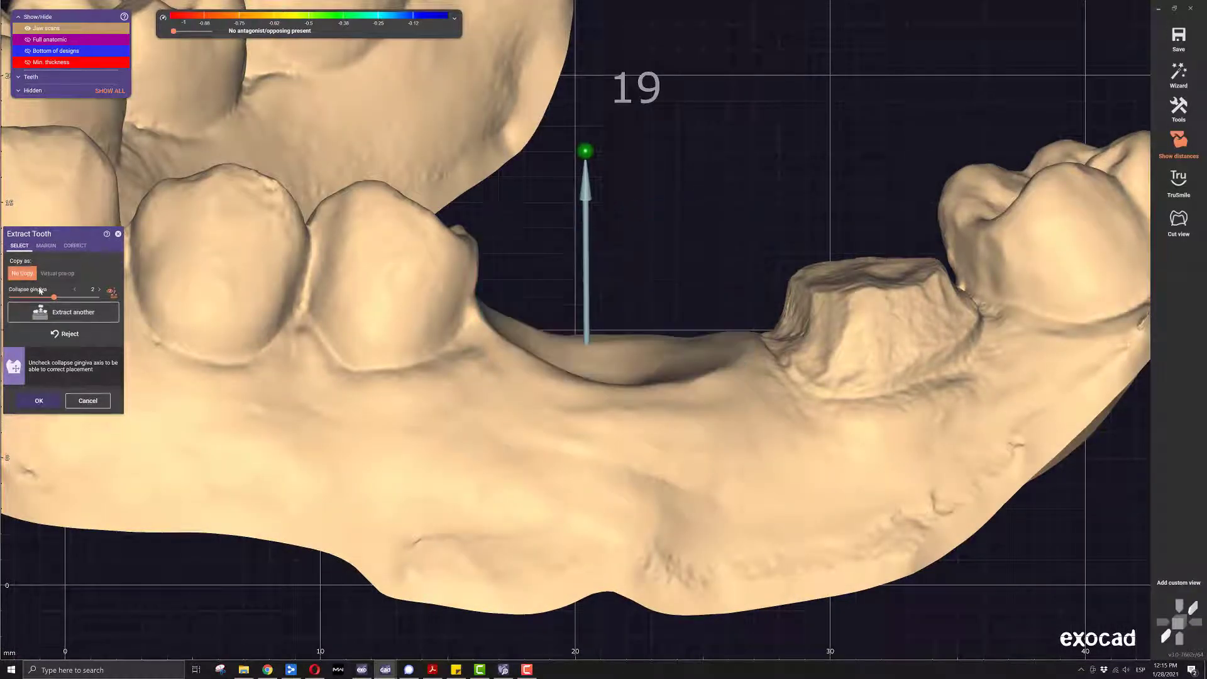
{"action": "left_click", "coordinate": [57, 272]}
{"action": "left_click", "coordinate": [16, 322]}
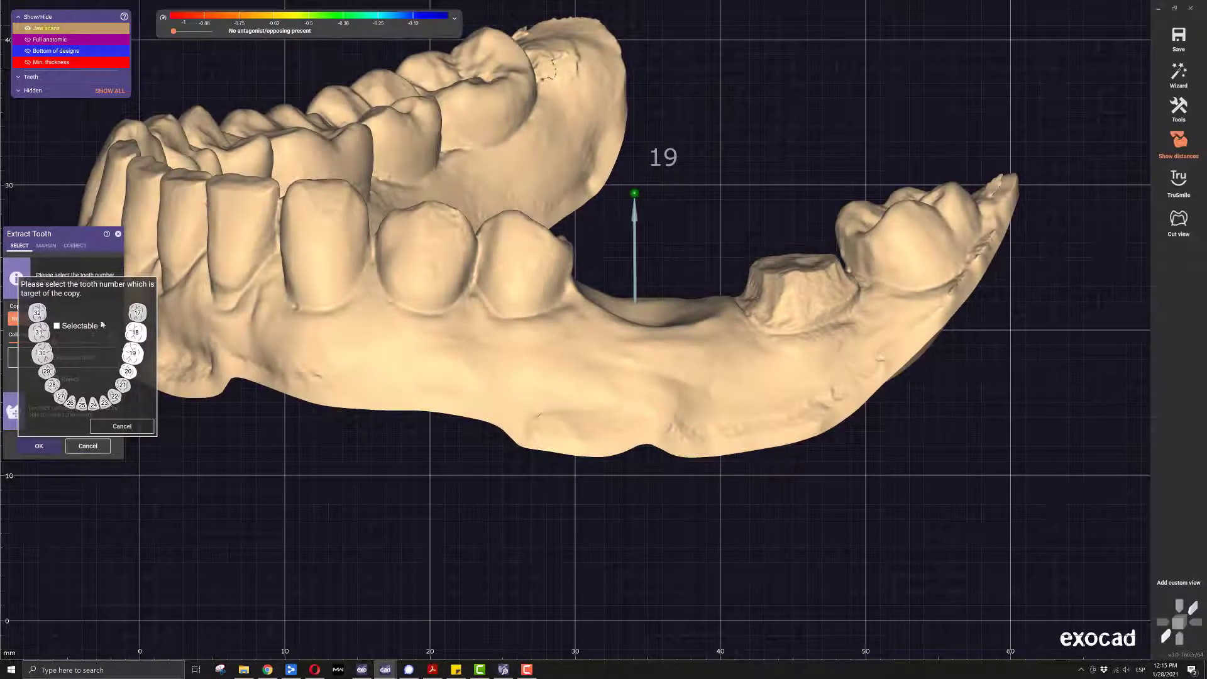
{"action": "left_click", "coordinate": [132, 353]}
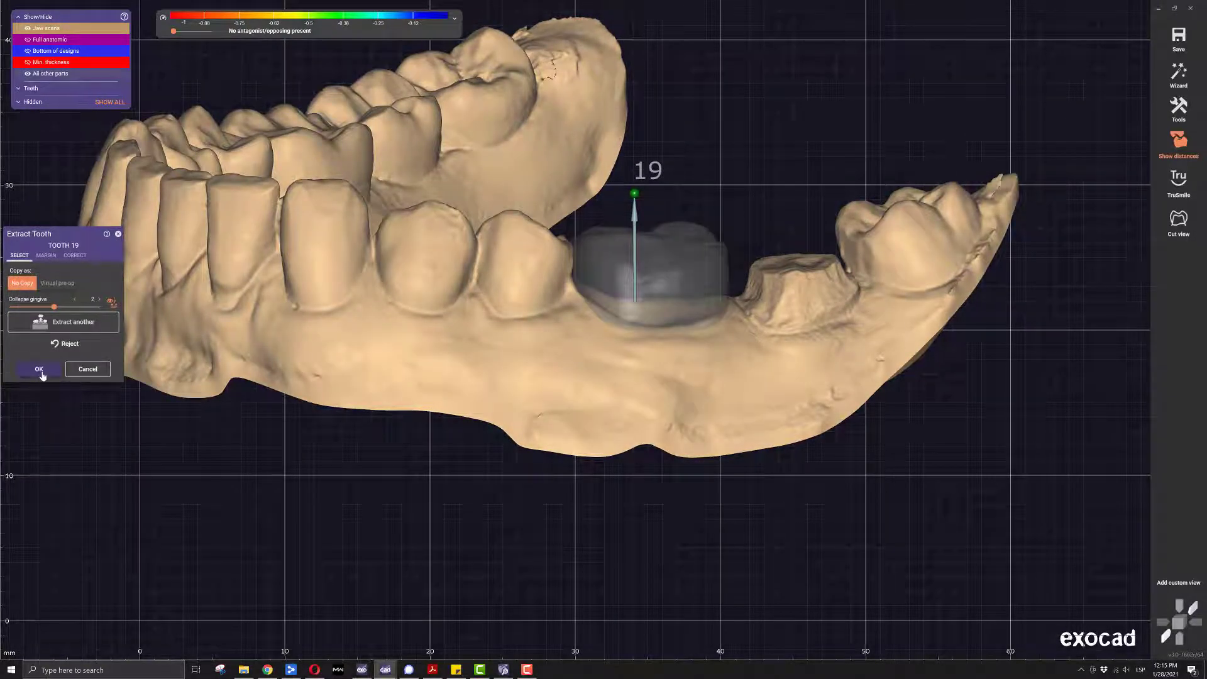
{"action": "left_click", "coordinate": [39, 369]}
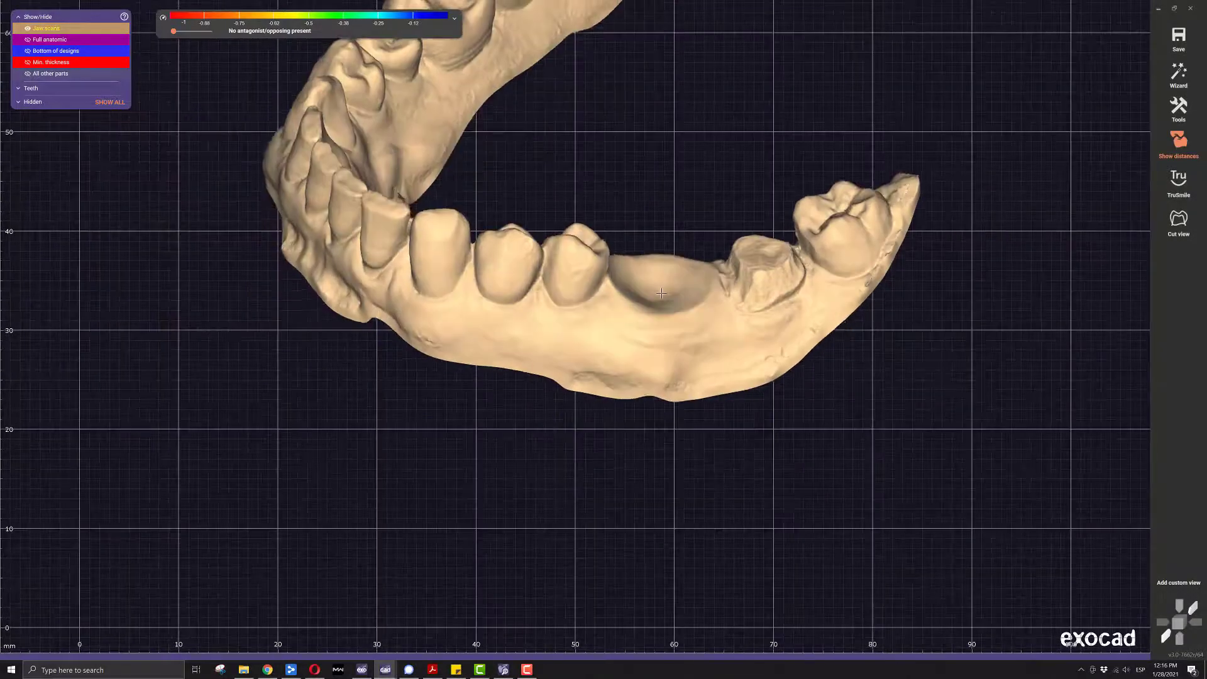
{"action": "right_click_drag", "start_coordinate": [660, 292], "coordinate": [1003, 194]}
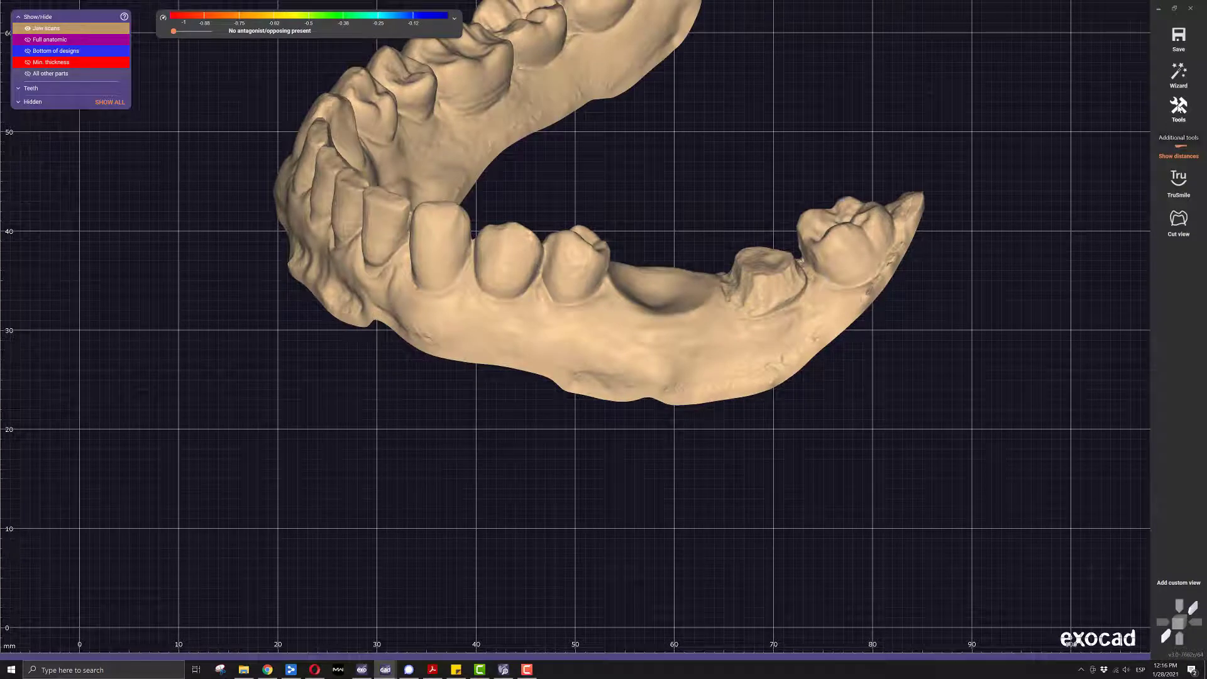
Load prep.stl through Add/Remove Mesh as a Generic visualization mesh in the scan's coordinates.
{"action": "left_click", "coordinate": [1178, 107]}
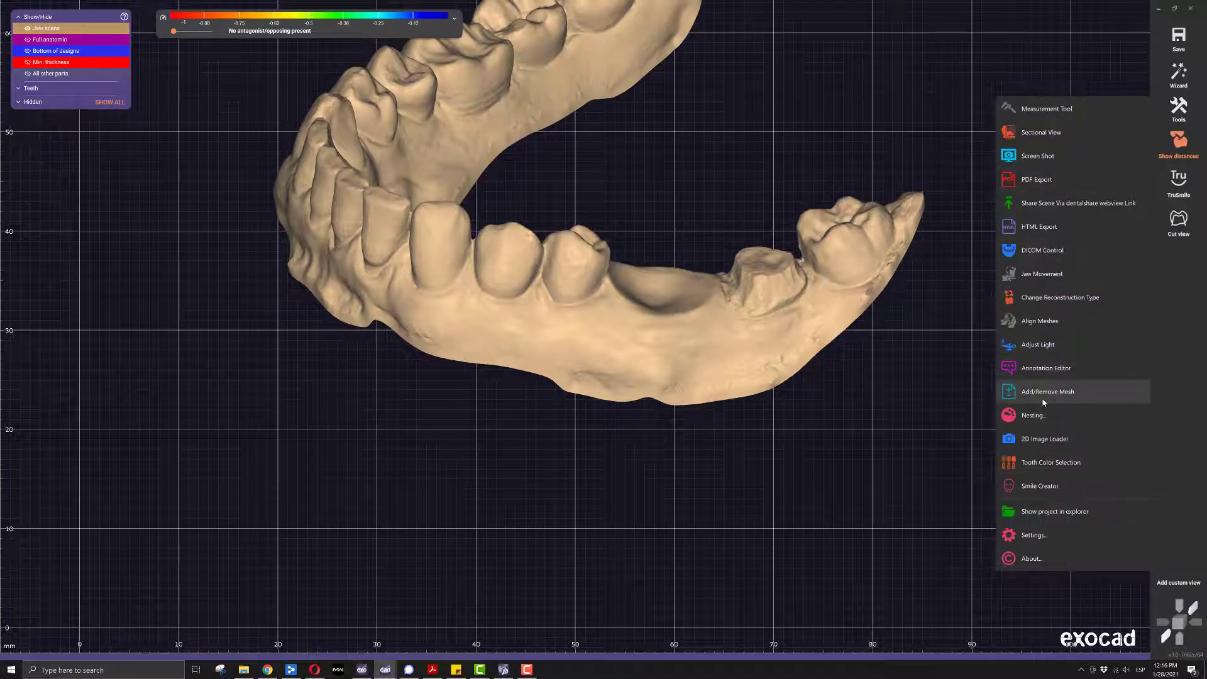
{"action": "left_click", "coordinate": [1061, 391]}
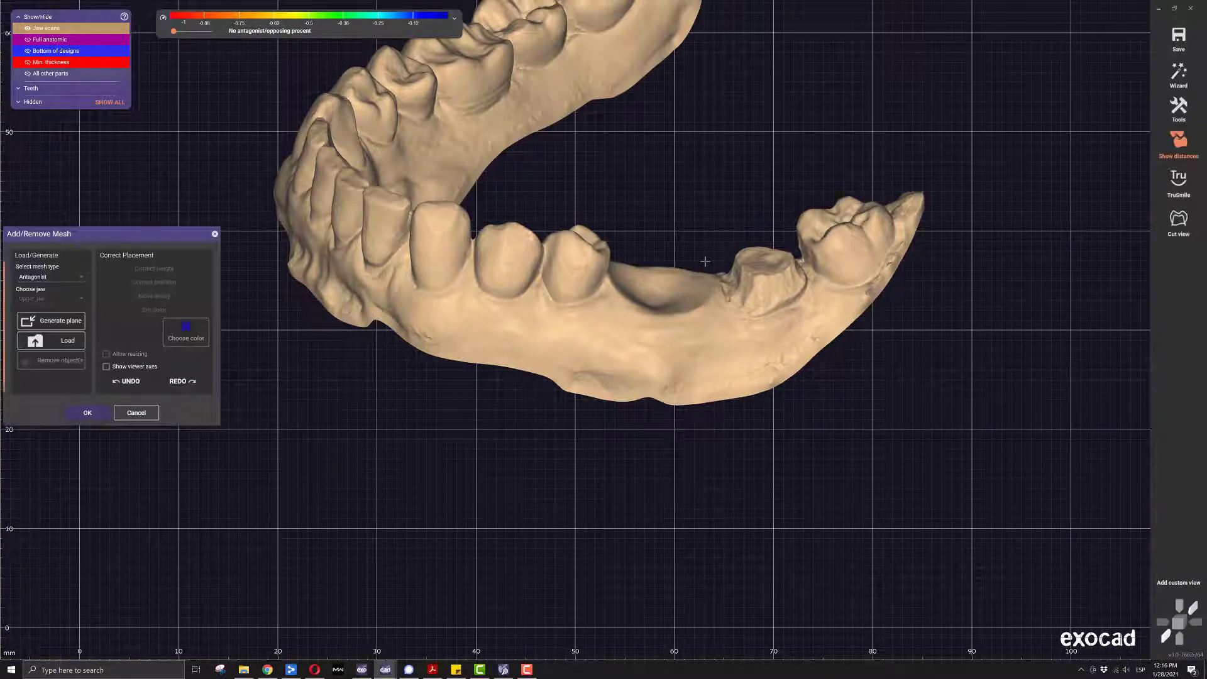
{"action": "left_click", "coordinate": [44, 281]}
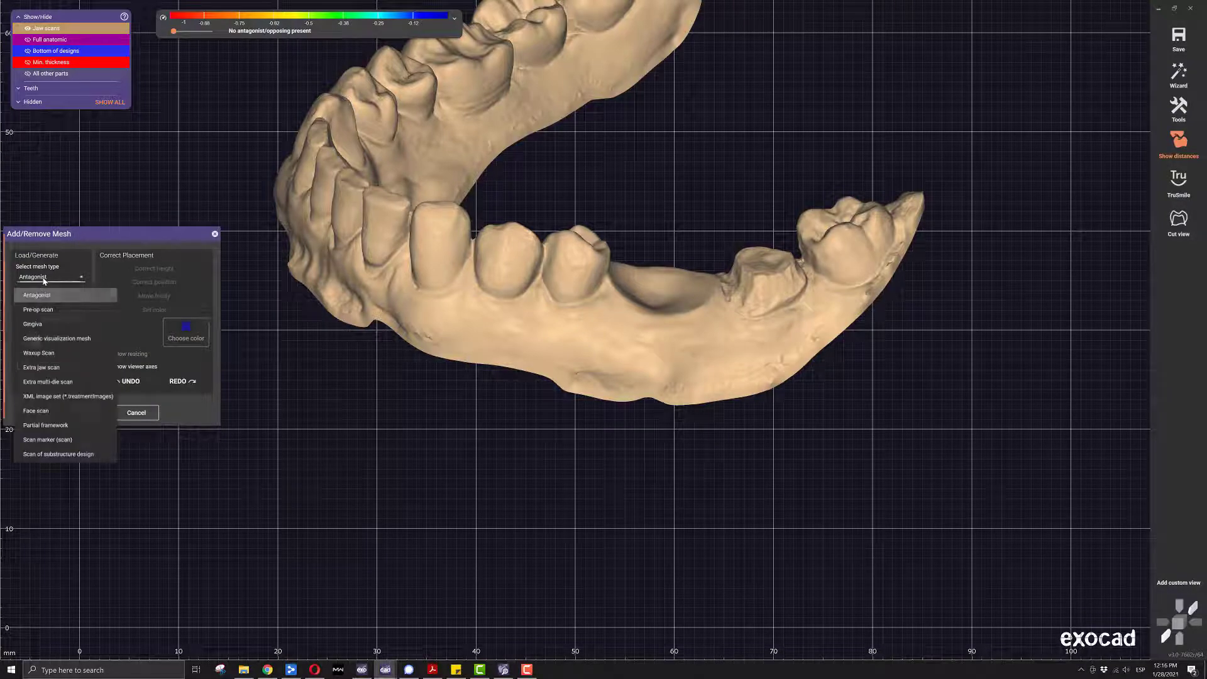
{"action": "left_click", "coordinate": [54, 340]}
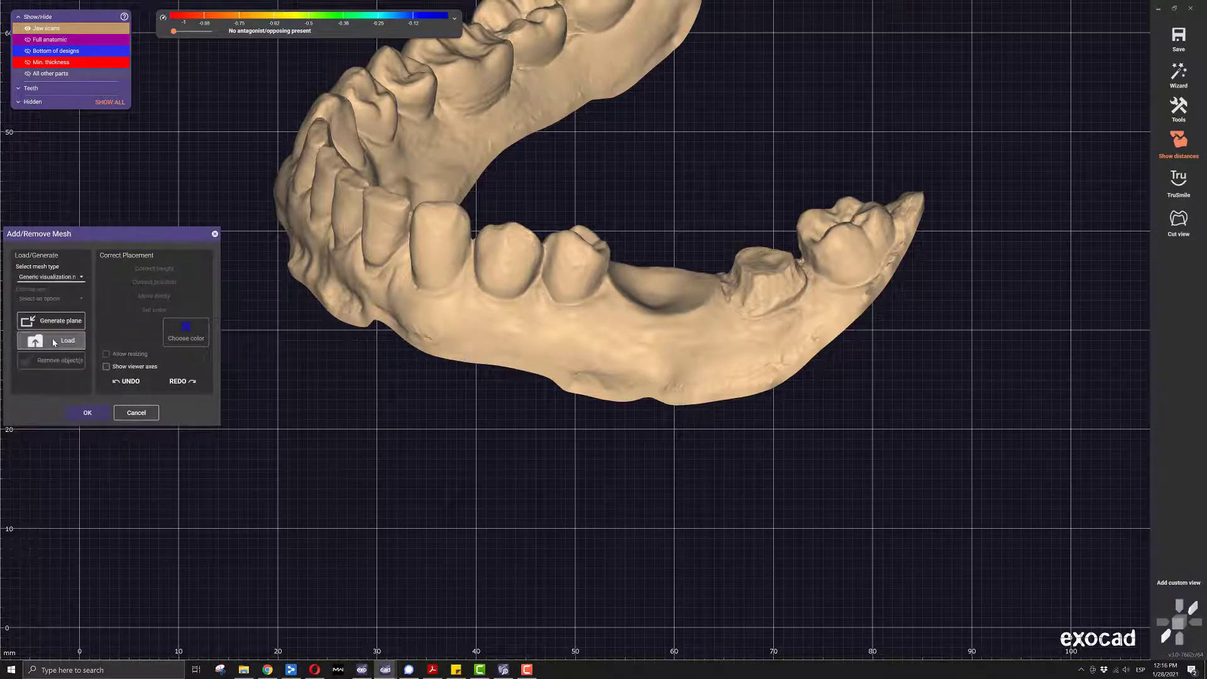
{"action": "left_click", "coordinate": [75, 345]}
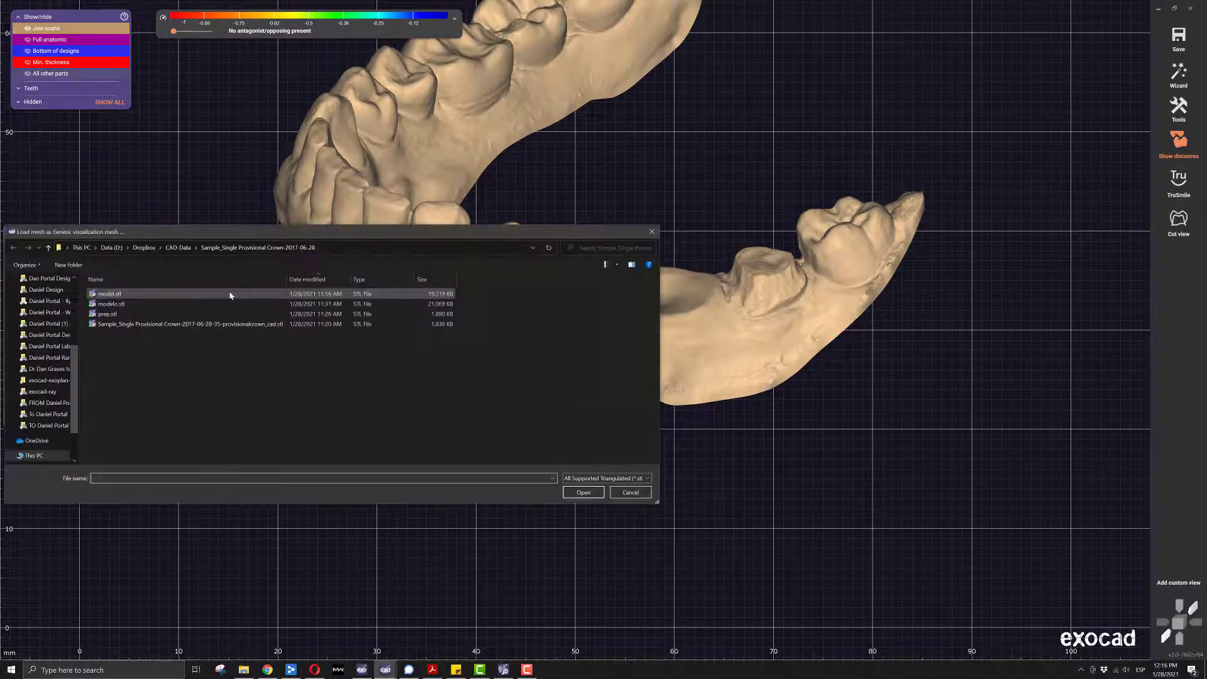
{"action": "double_click", "coordinate": [101, 314]}
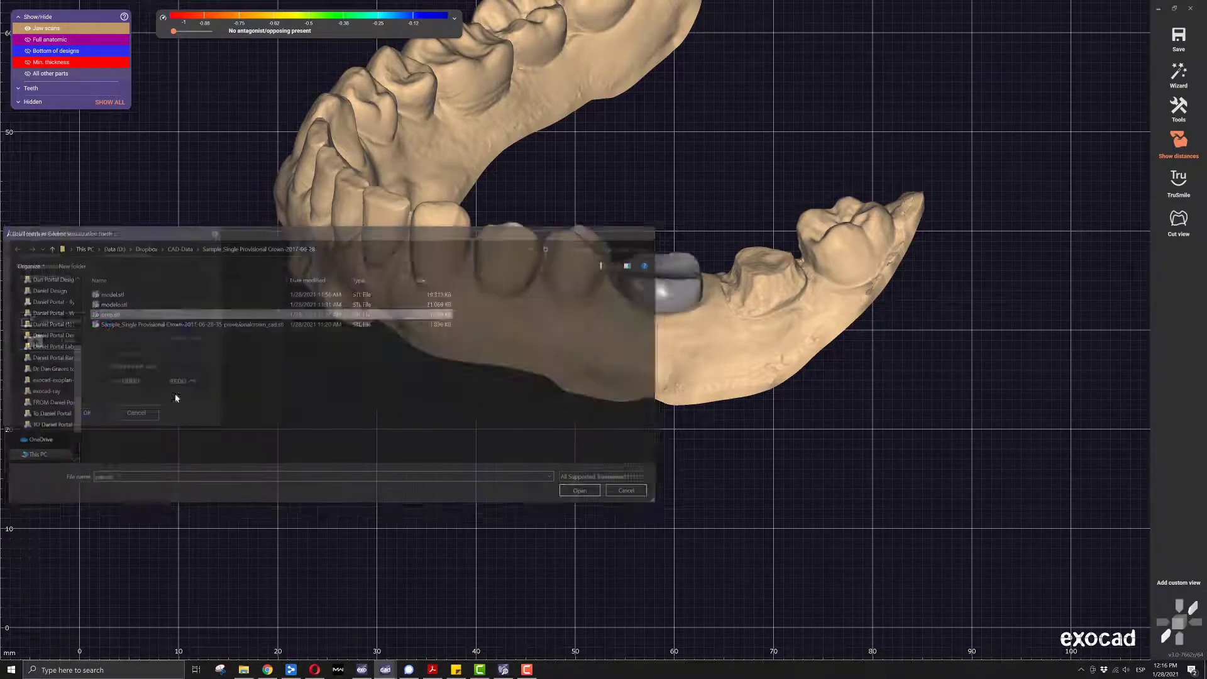
{"action": "left_click", "coordinate": [577, 341]}
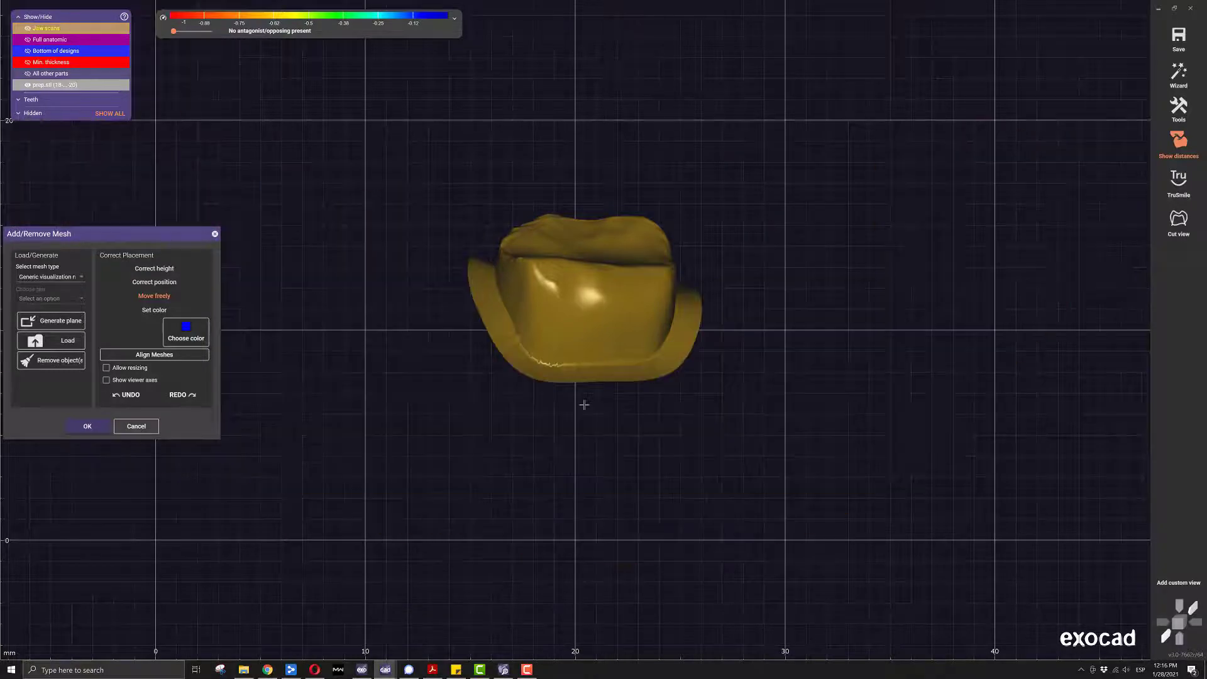
Review the loaded prep.stl mesh from several angles and close the mesh tool.
{"action": "left_click_drag", "start_coordinate": [585, 400], "coordinate": [466, 245]}
{"action": "left_click_drag", "start_coordinate": [523, 299], "coordinate": [566, 347]}
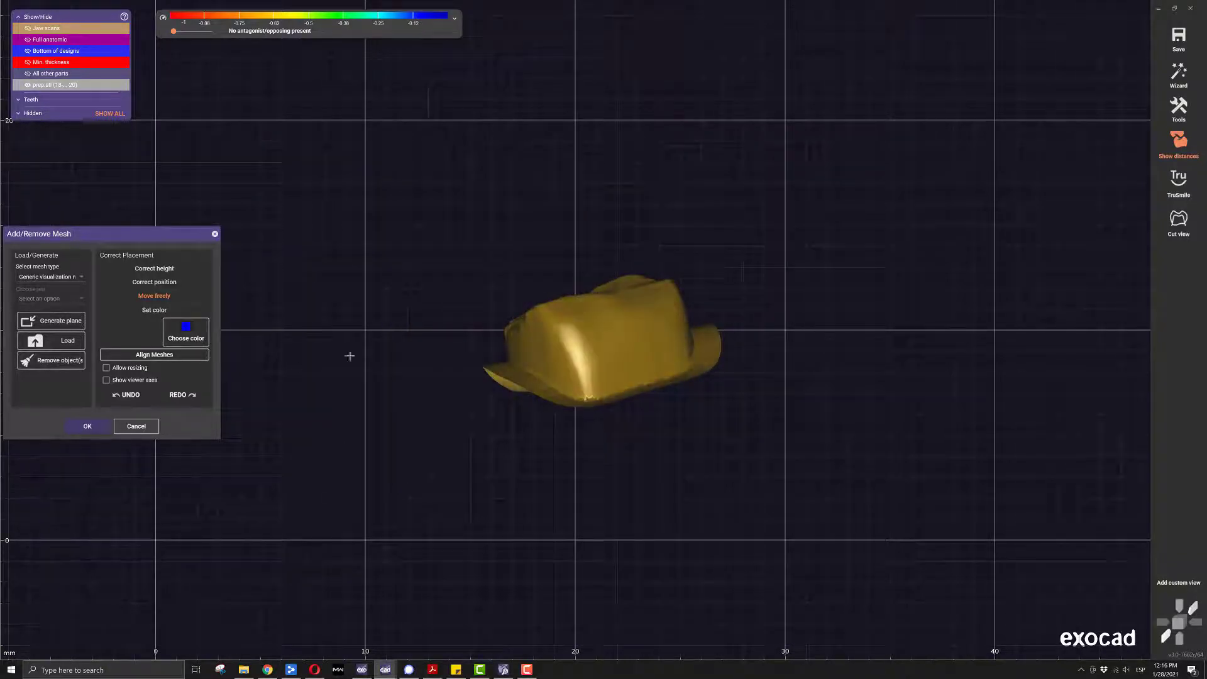
{"action": "left_click", "coordinate": [91, 426]}
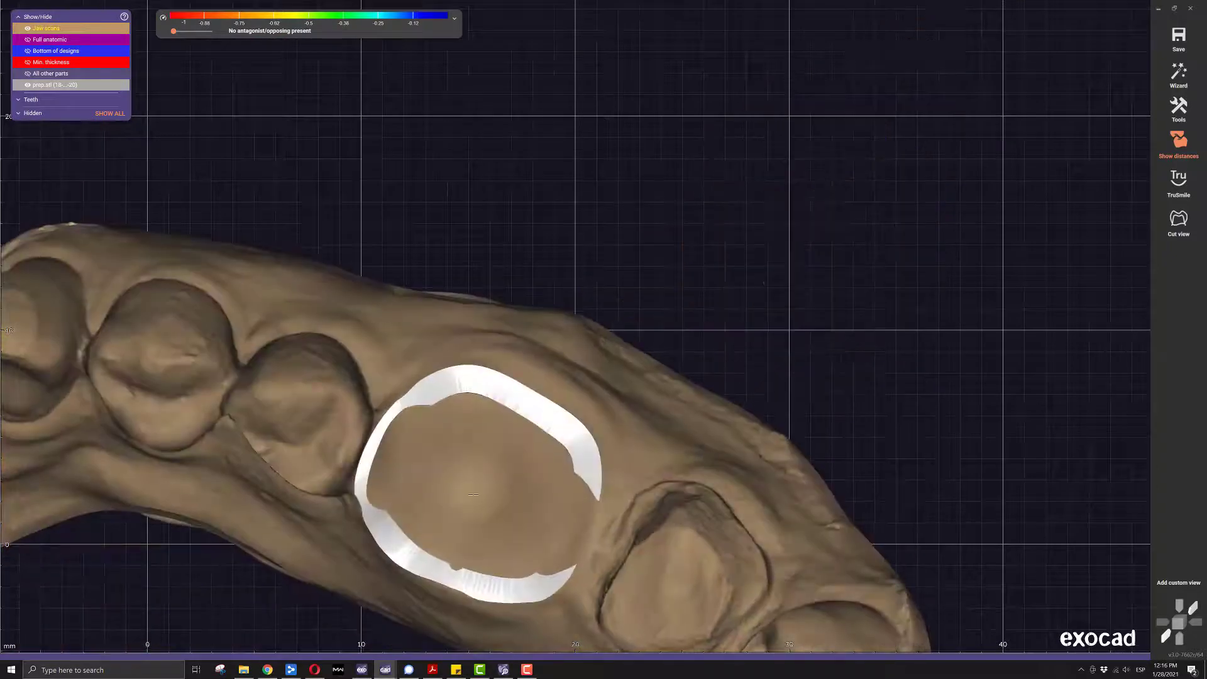
{"action": "scroll", "coordinate": [473, 492], "scroll_direction": "down", "scroll_amount": 3}
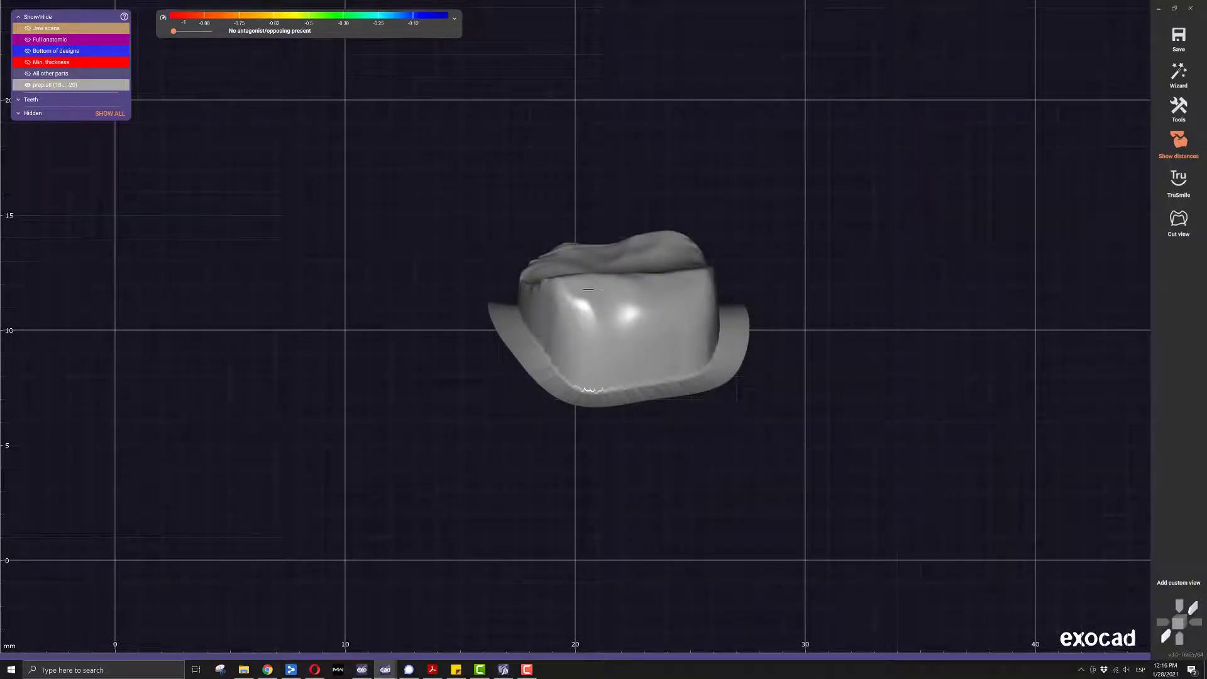
Invert the prep.stl crown mesh's triangle orientation in the 3D Data Editor and apply it.
{"action": "right_click", "coordinate": [587, 270]}
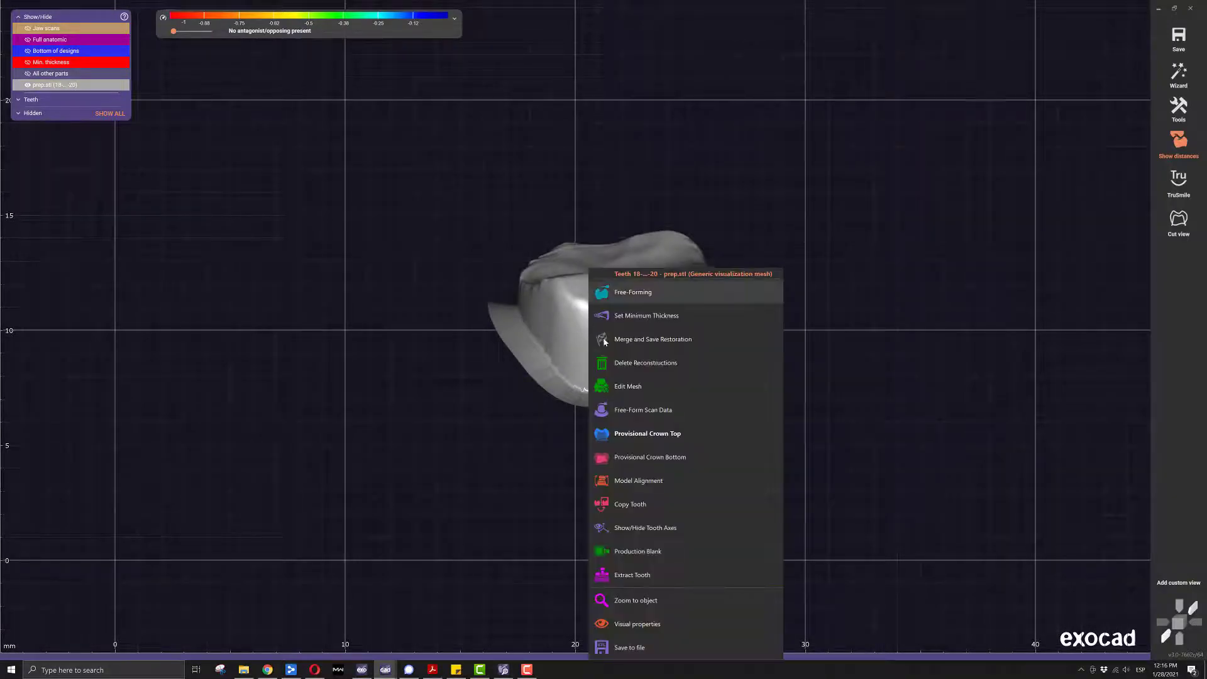
{"action": "left_click", "coordinate": [623, 385]}
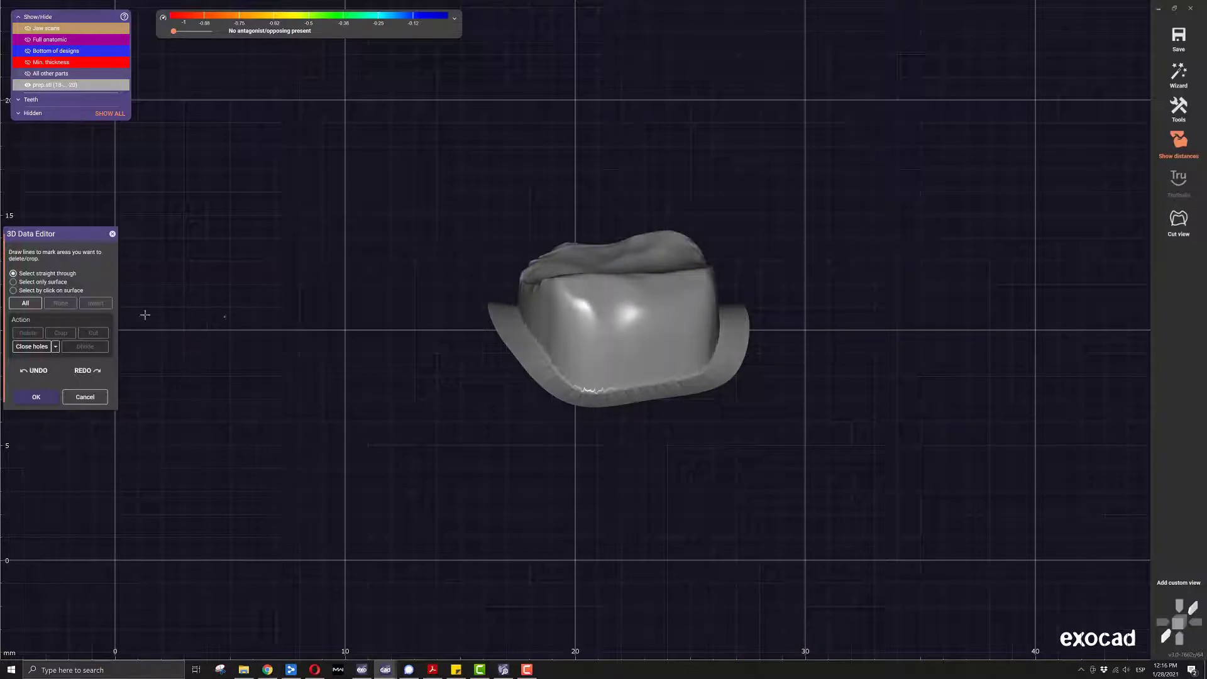
{"action": "left_click", "coordinate": [14, 291]}
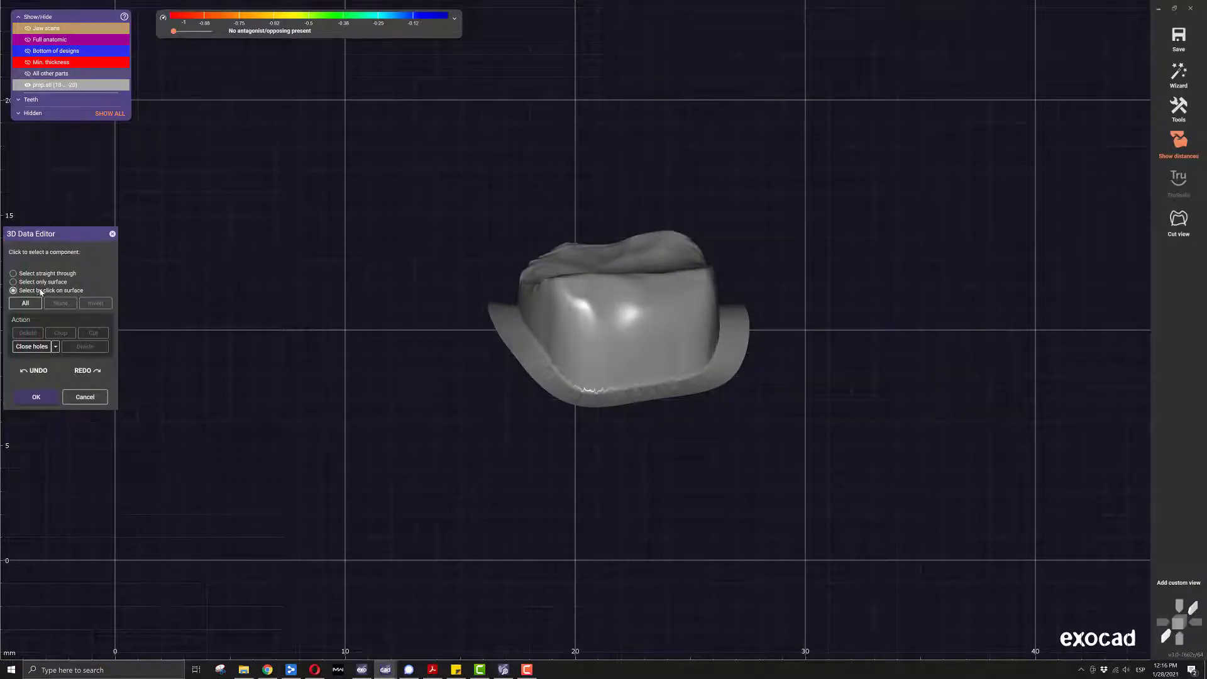
{"action": "left_click", "coordinate": [616, 375]}
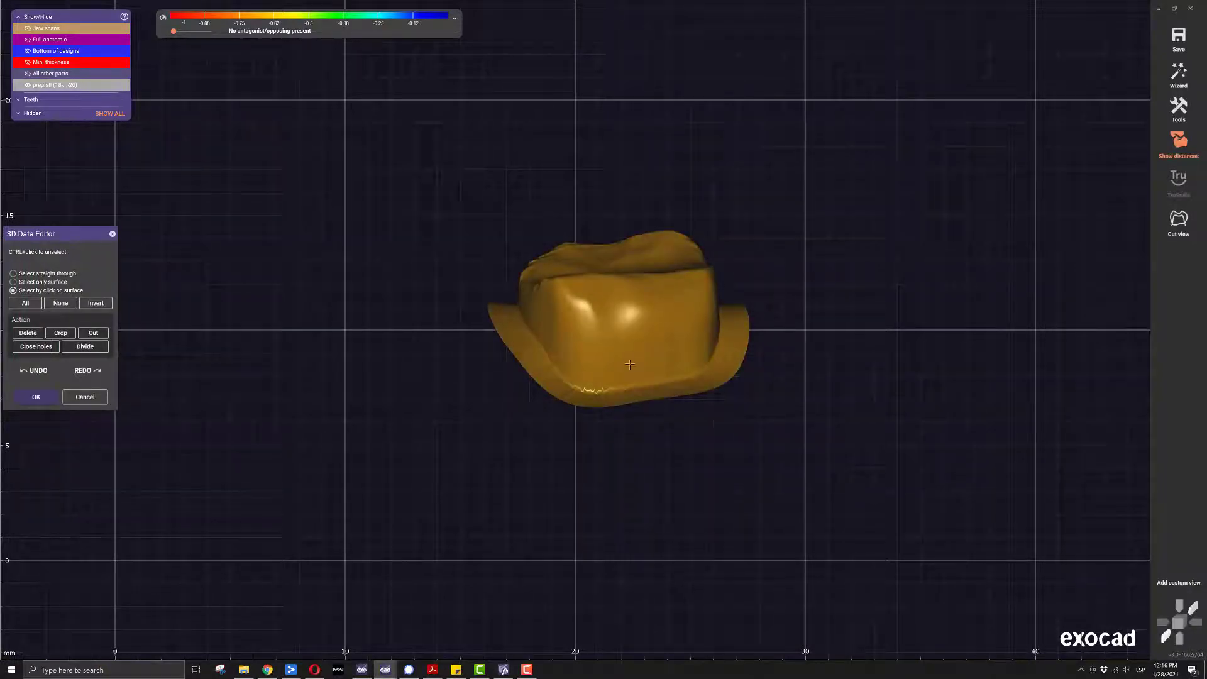
{"action": "right_click", "coordinate": [606, 314]}
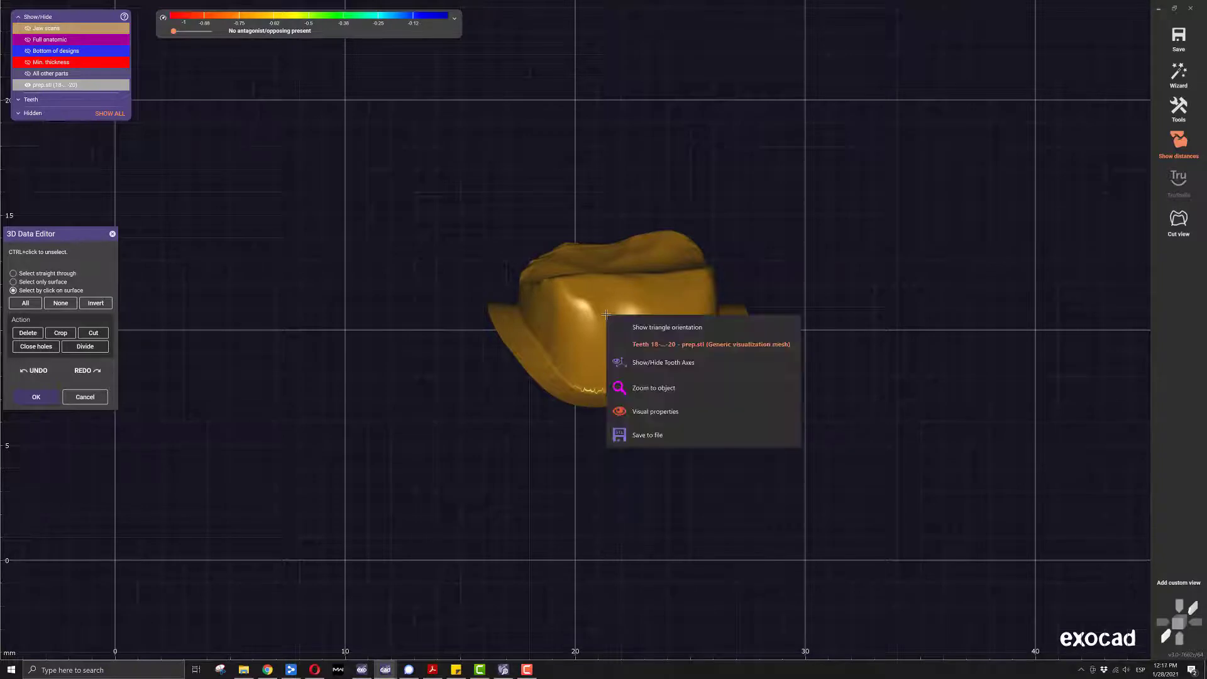
{"action": "left_click", "coordinate": [654, 326]}
{"action": "right_click_drag", "start_coordinate": [592, 369], "coordinate": [599, 299]}
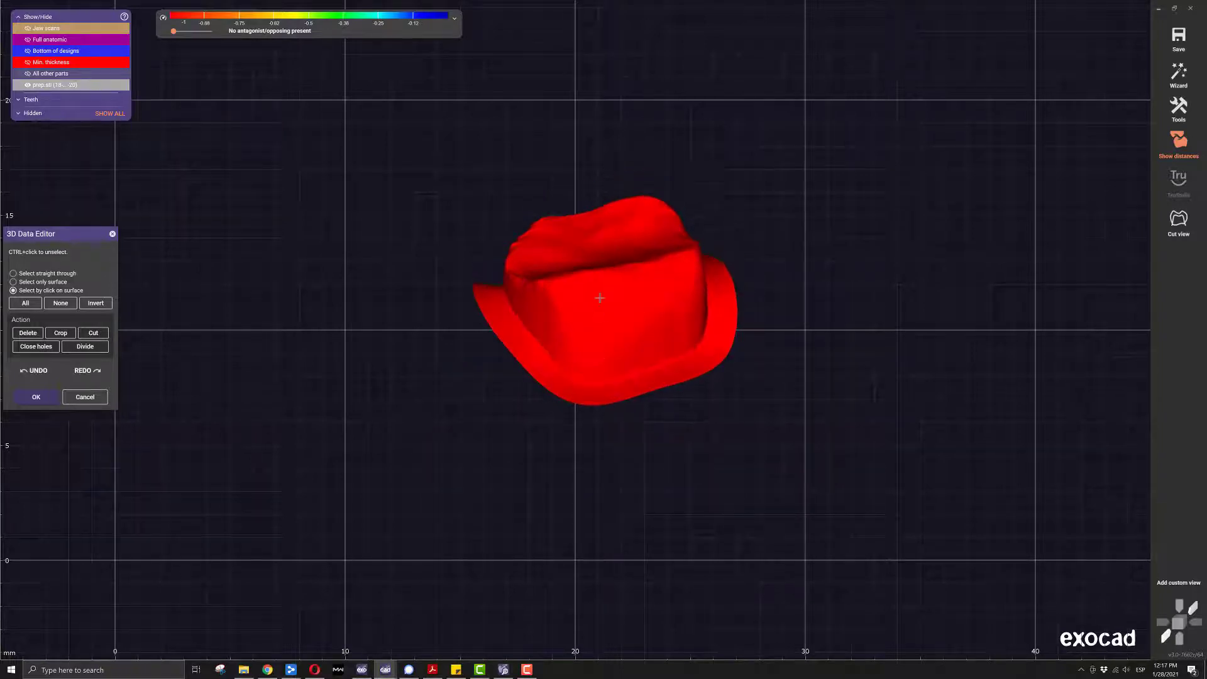
{"action": "right_click", "coordinate": [600, 298]}
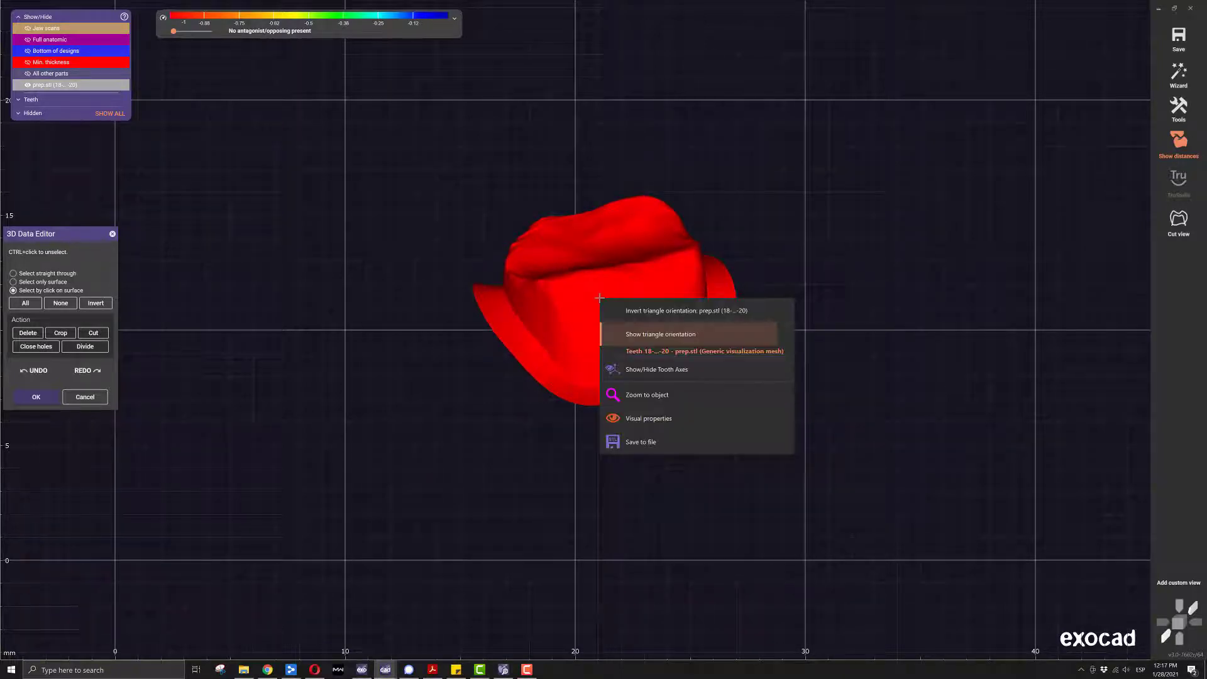
{"action": "left_click", "coordinate": [657, 317]}
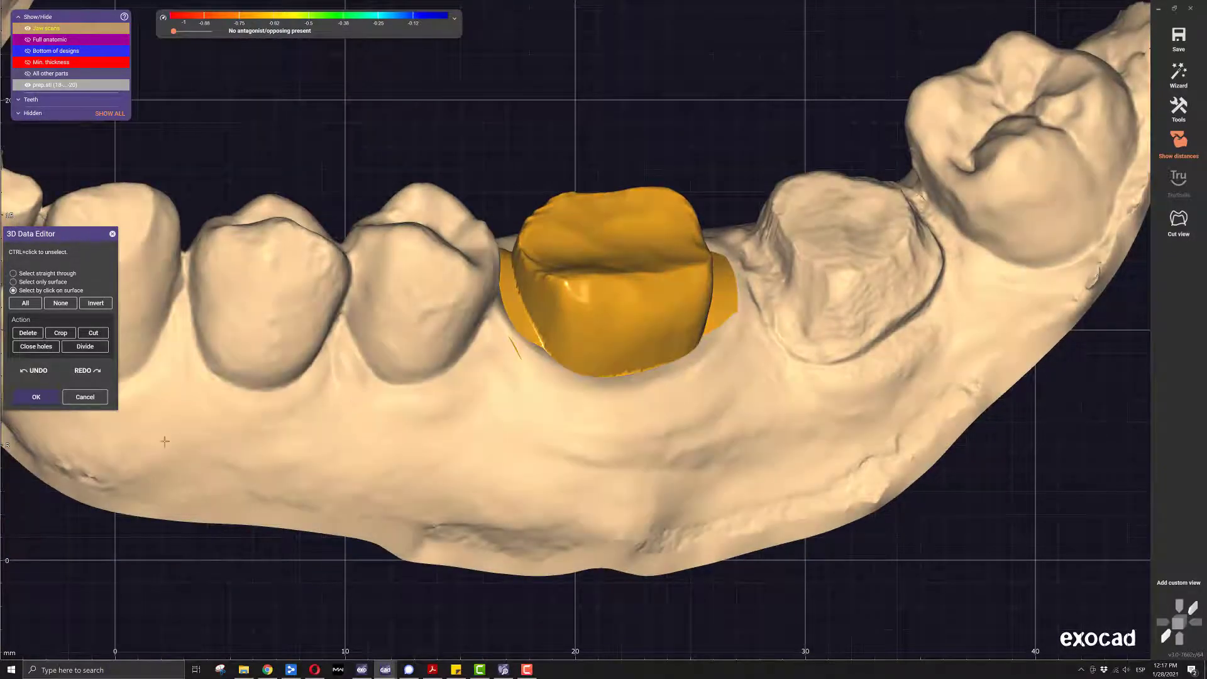
{"action": "left_click", "coordinate": [44, 402]}
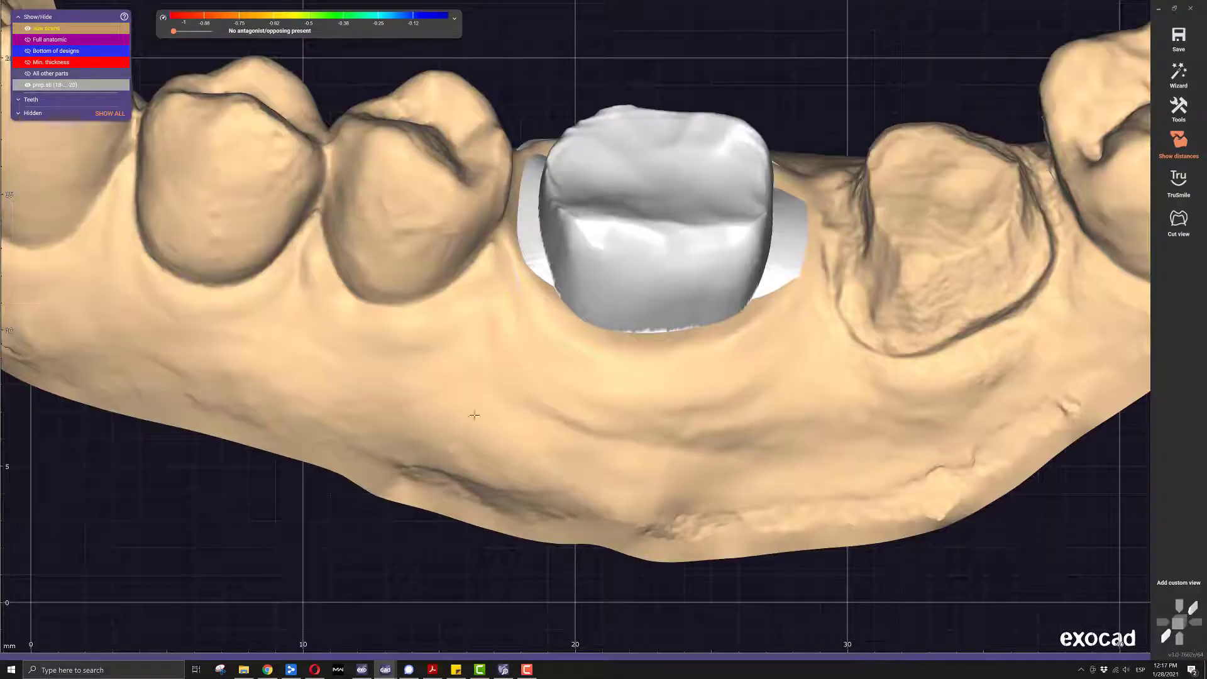
Start Free-Form Scan Data on the jaw scan and tilt the view to see the crown from the side.
{"action": "right_click", "coordinate": [472, 408]}
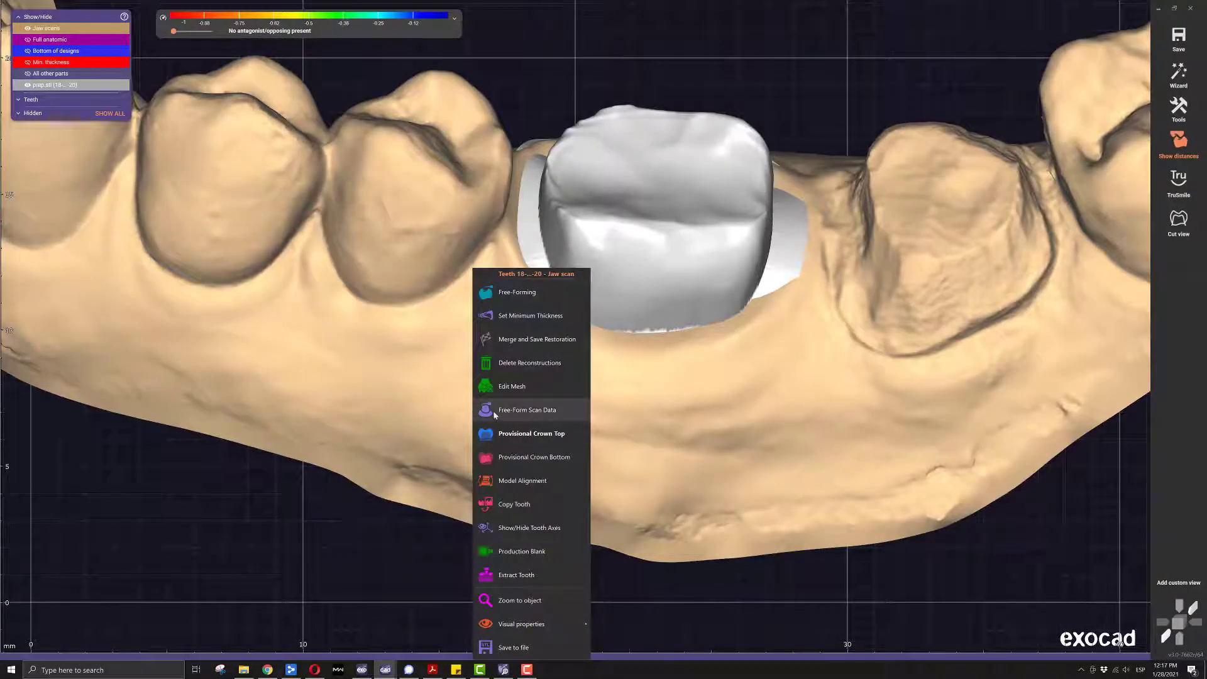
{"action": "left_click", "coordinate": [528, 413]}
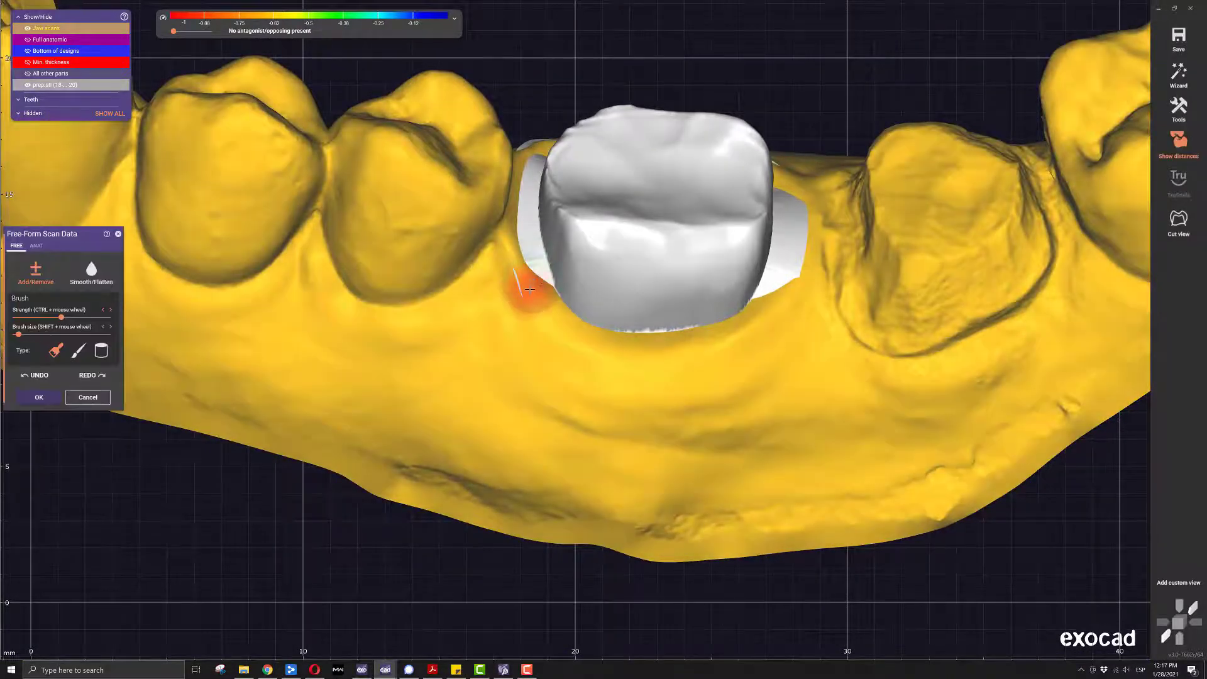
{"action": "scroll", "coordinate": [537, 275], "scroll_direction": "up", "scroll_amount": 5}
{"action": "mouse_move", "coordinate": [538, 275]}
{"action": "left_mouse_down"}
{"action": "mouse_move", "coordinate": [499, 261]}
{"action": "mouse_move", "coordinate": [585, 421]}
{"action": "mouse_move", "coordinate": [729, 443]}
{"action": "mouse_move", "coordinate": [943, 396]}
{"action": "mouse_move", "coordinate": [1056, 333]}
{"action": "mouse_move", "coordinate": [1034, 360]}
{"action": "mouse_move", "coordinate": [911, 407]}
{"action": "mouse_move", "coordinate": [971, 360]}
{"action": "mouse_move", "coordinate": [874, 402]}
{"action": "mouse_move", "coordinate": [715, 408]}
{"action": "mouse_move", "coordinate": [619, 390]}
{"action": "mouse_move", "coordinate": [614, 431]}
{"action": "left_mouse_up"}
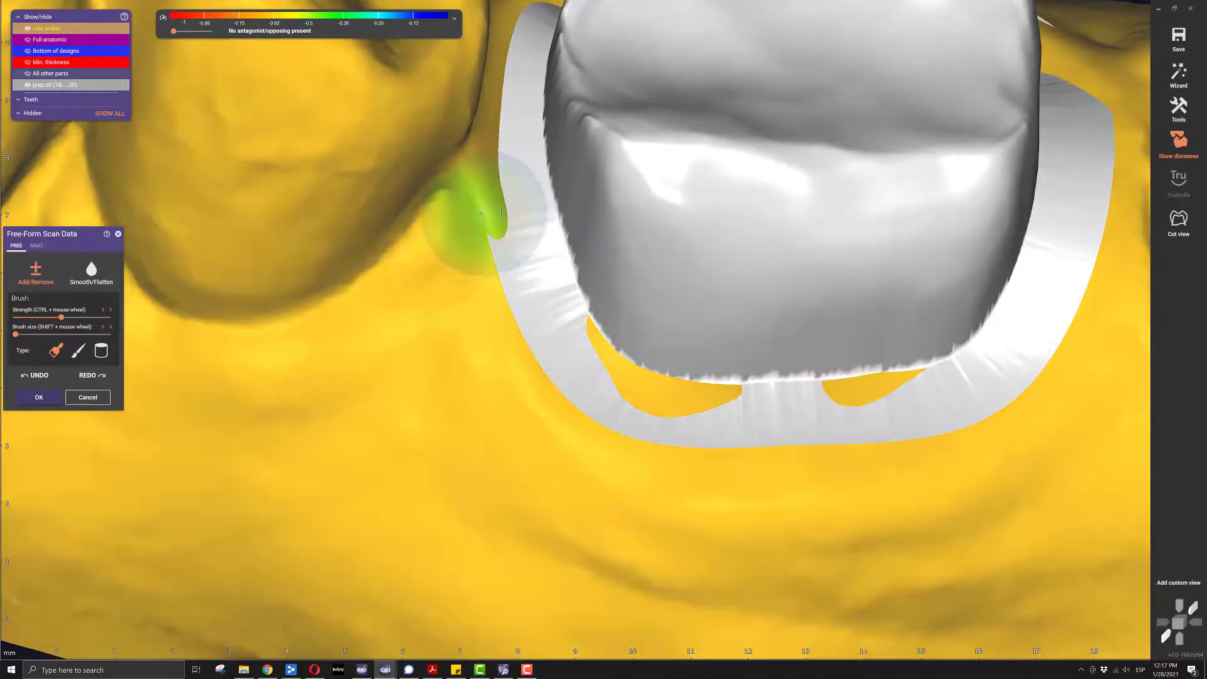
{"action": "right_click_drag", "start_coordinate": [493, 214], "coordinate": [553, 271]}
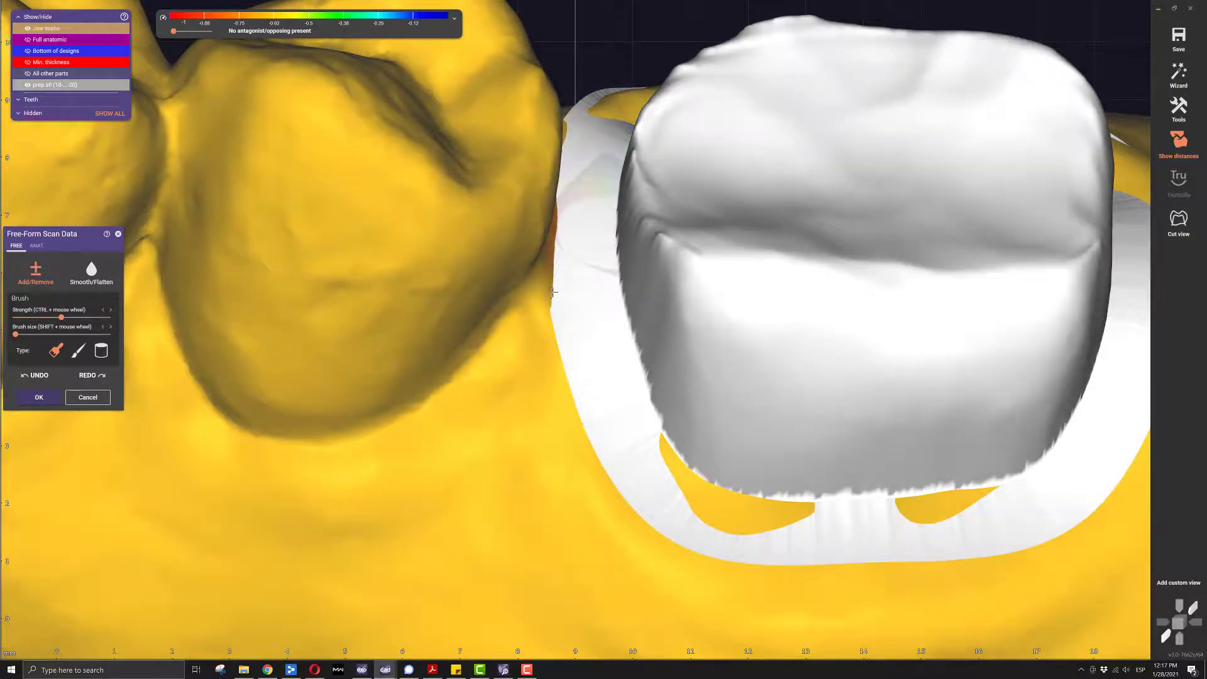
{"action": "mouse_move", "coordinate": [561, 273]}
{"action": "right_mouse_down"}
{"action": "mouse_move", "coordinate": [619, 168]}
{"action": "mouse_move", "coordinate": [647, 182]}
{"action": "right_mouse_up"}
Brush away jaw-scan material along the crown's left, right and cheek-side margins.
{"action": "mouse_move", "coordinate": [716, 155]}
{"action": "left_mouse_down"}
{"action": "mouse_move", "coordinate": [781, 166]}
{"action": "mouse_move", "coordinate": [652, 208]}
{"action": "mouse_move", "coordinate": [577, 272]}
{"action": "mouse_move", "coordinate": [721, 184]}
{"action": "left_mouse_up"}
{"action": "scroll", "coordinate": [721, 183], "scroll_direction": "down", "scroll_amount": 5}
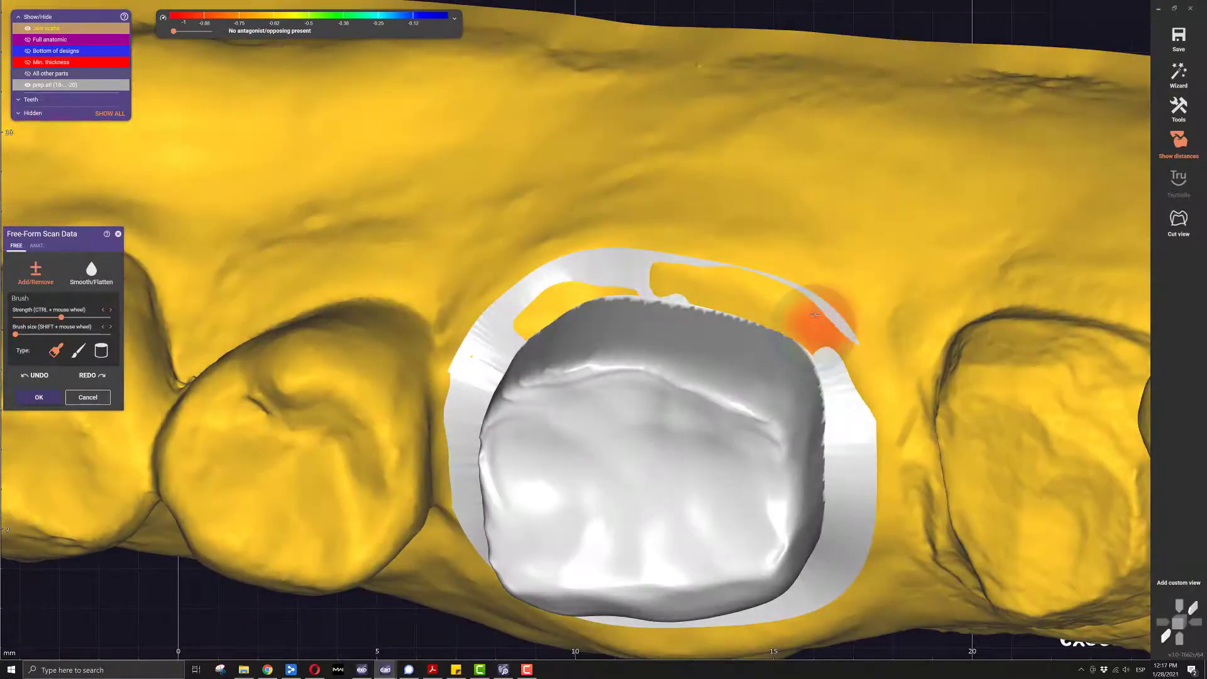
{"action": "mouse_move", "coordinate": [815, 313]}
{"action": "left_mouse_down"}
{"action": "mouse_move", "coordinate": [867, 377]}
{"action": "mouse_move", "coordinate": [876, 409]}
{"action": "mouse_move", "coordinate": [874, 393]}
{"action": "mouse_move", "coordinate": [774, 320]}
{"action": "mouse_move", "coordinate": [768, 277]}
{"action": "mouse_move", "coordinate": [786, 262]}
{"action": "mouse_move", "coordinate": [553, 283]}
{"action": "mouse_move", "coordinate": [537, 314]}
{"action": "mouse_move", "coordinate": [591, 270]}
{"action": "left_mouse_up"}
{"action": "scroll", "coordinate": [692, 480], "scroll_direction": "down", "scroll_amount": 5}
{"action": "right_click_drag", "start_coordinate": [692, 479], "coordinate": [660, 485]}
{"action": "scroll", "coordinate": [660, 484], "scroll_direction": "up", "scroll_amount": 5}
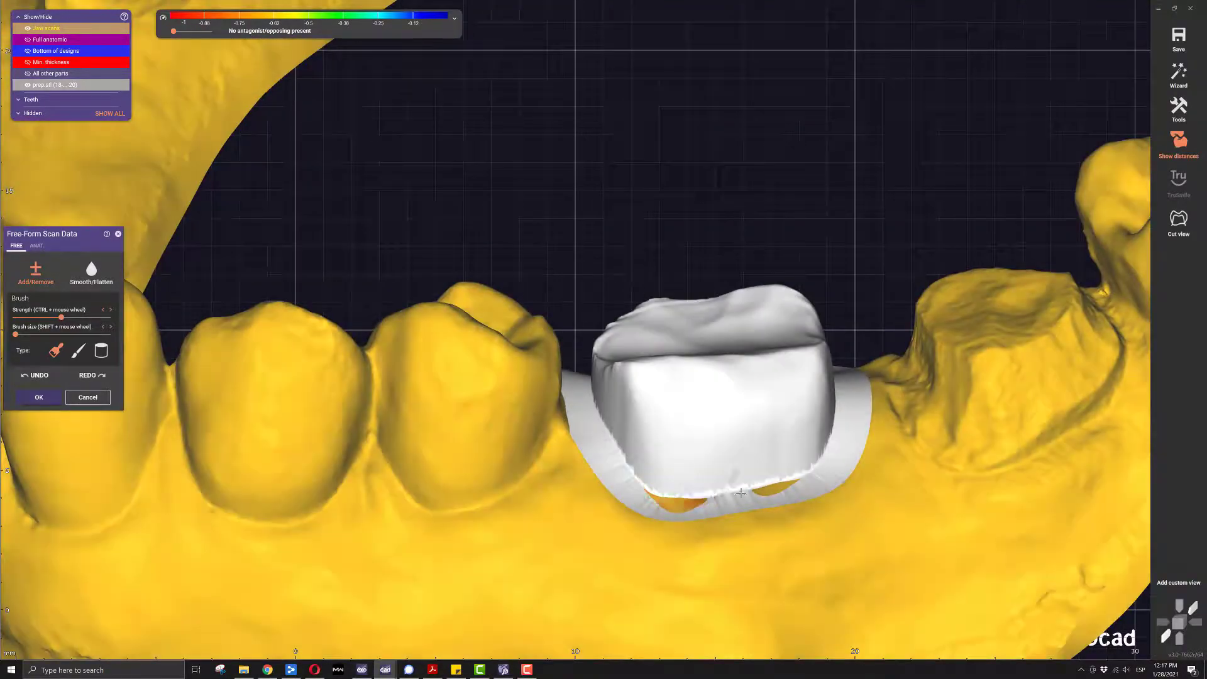
{"action": "scroll", "coordinate": [725, 496], "scroll_direction": "down", "scroll_amount": 6}
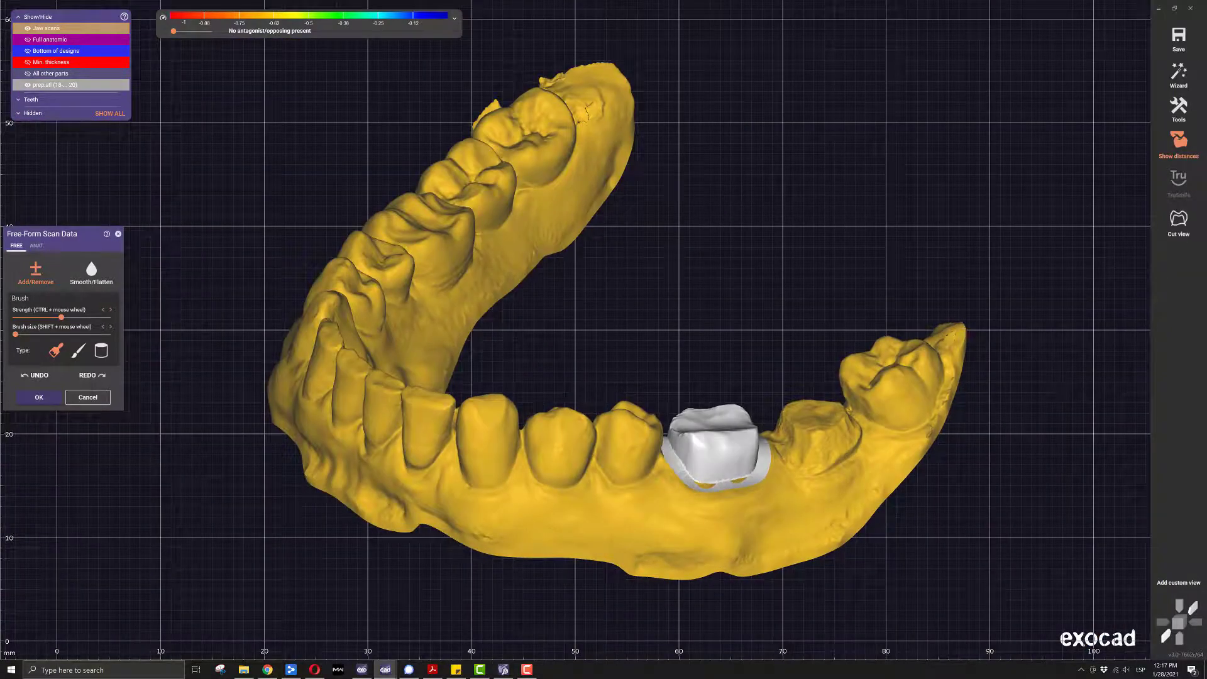
{"action": "mouse_move", "coordinate": [1175, 38]}
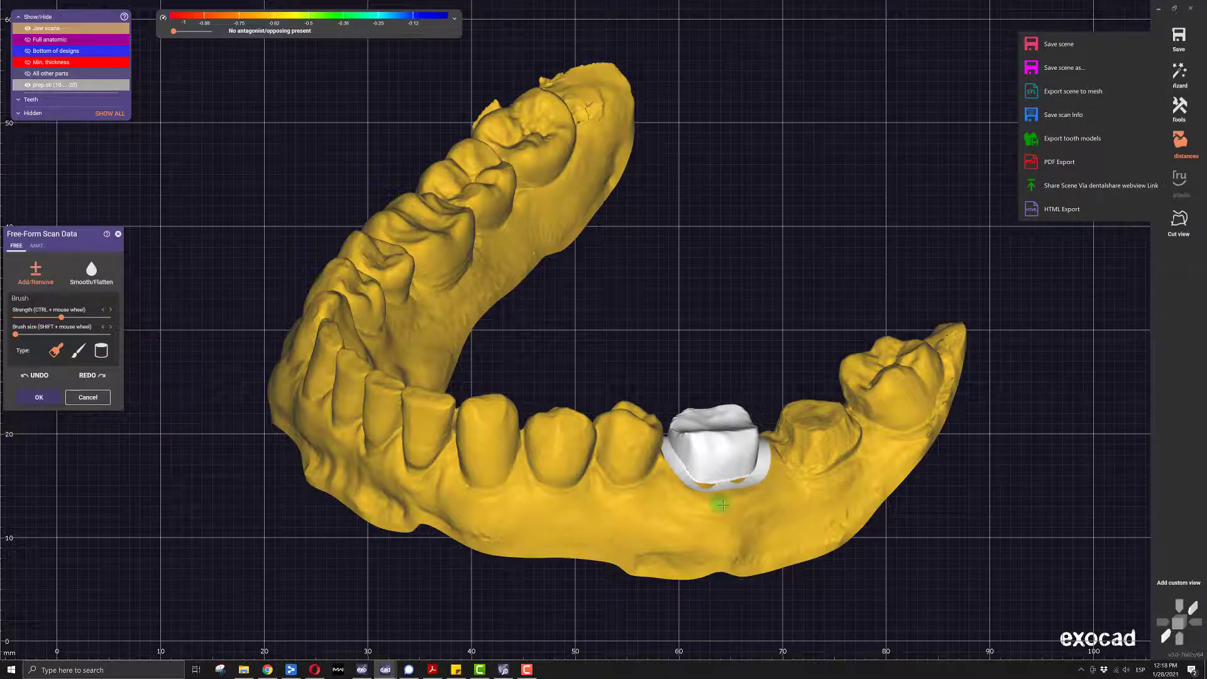
Export the scene to mesh as model123.stl, keeping the original scan coordinate system.
{"action": "left_click", "coordinate": [1084, 101]}
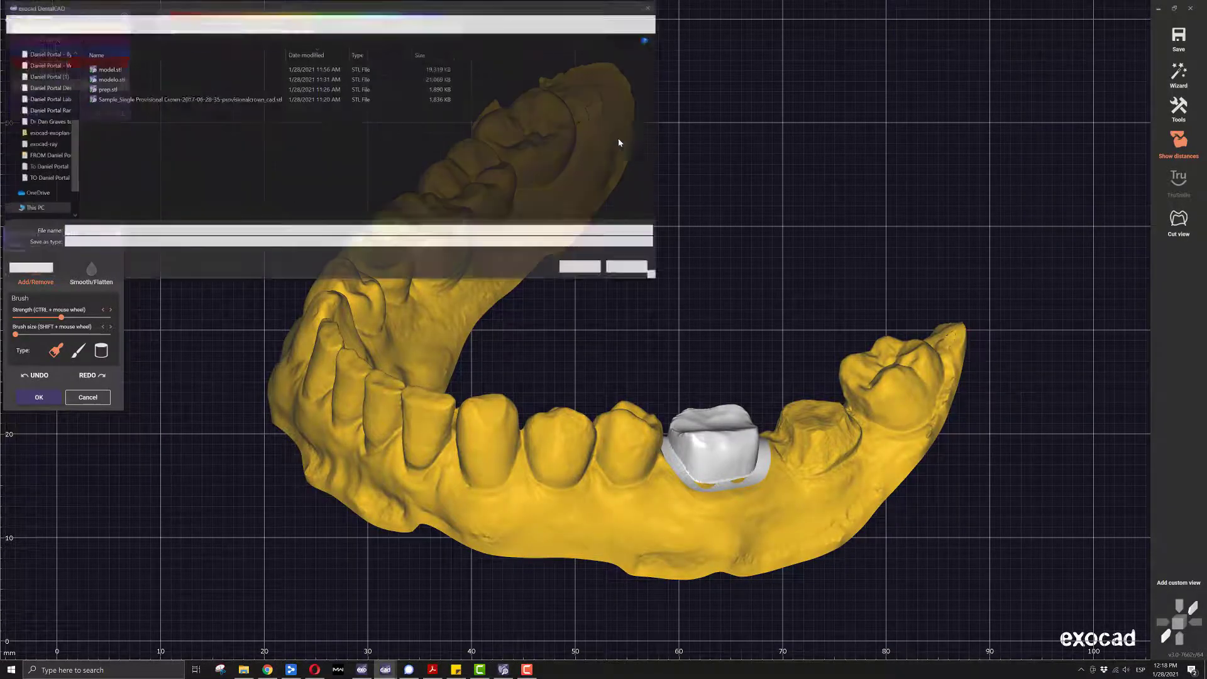
{"action": "type", "text": "model123"}
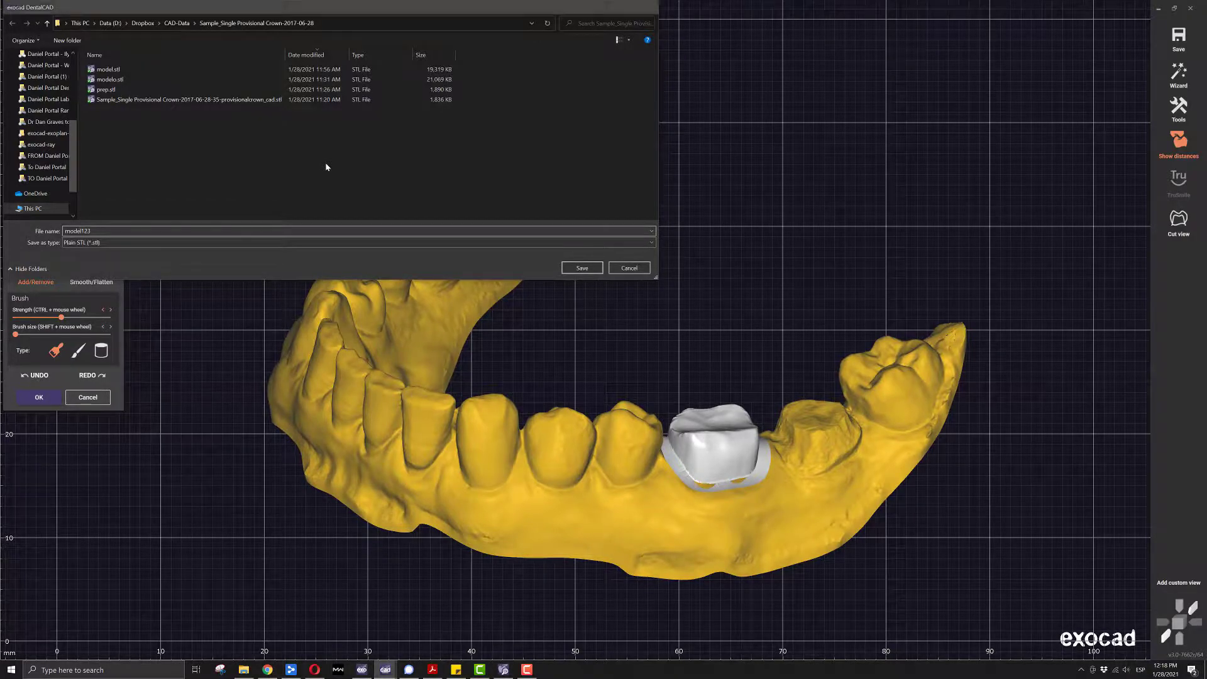
{"action": "key", "text": "Return"}
{"action": "key", "text": "Return"}
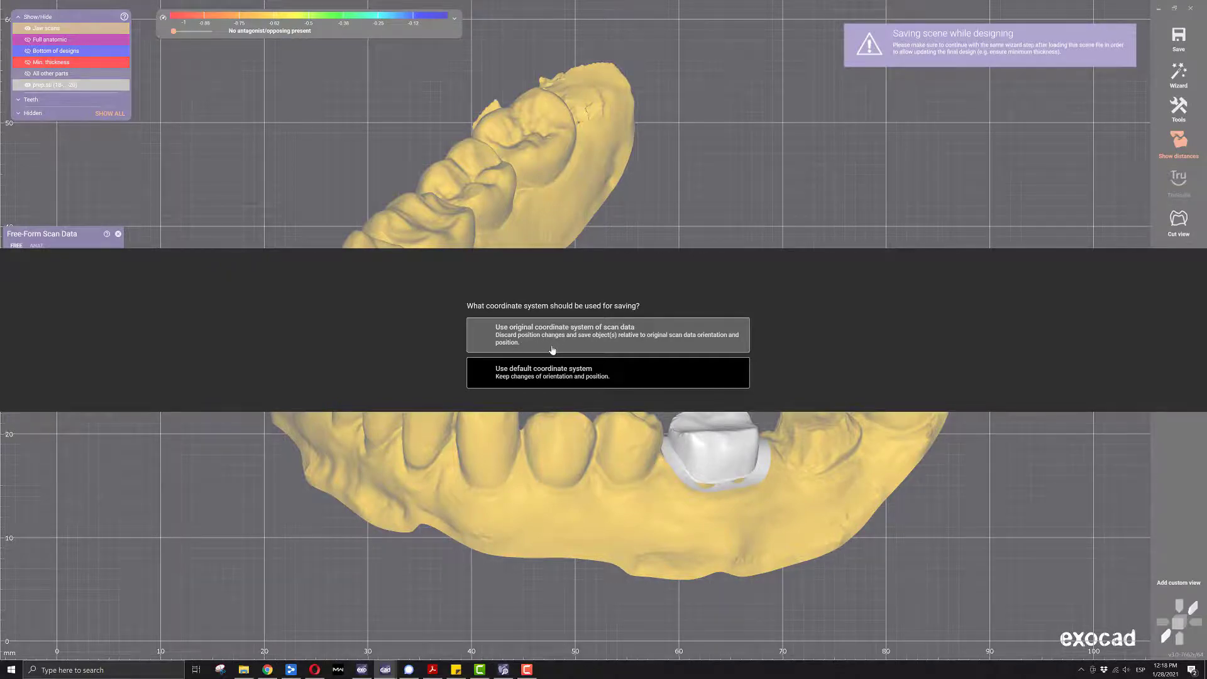
{"action": "left_click", "coordinate": [551, 349]}
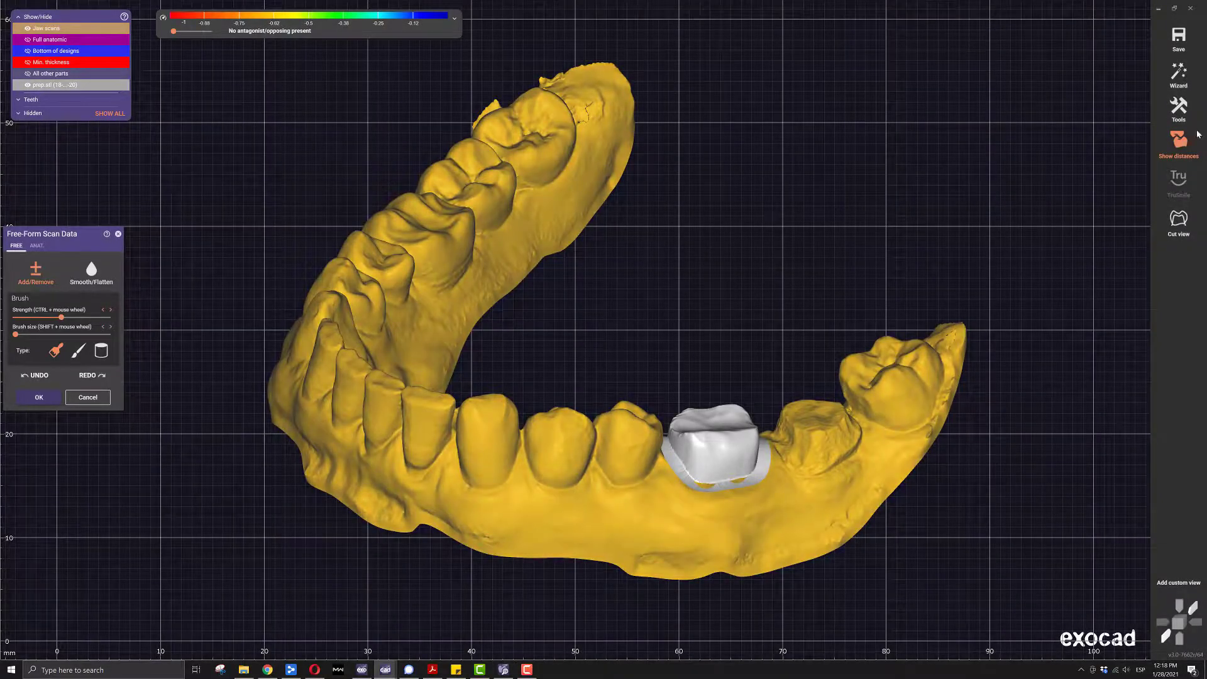
Show the project folder in File Explorer and select model123.stl.
{"action": "left_click", "coordinate": [1180, 110]}
{"action": "left_click", "coordinate": [1037, 511]}
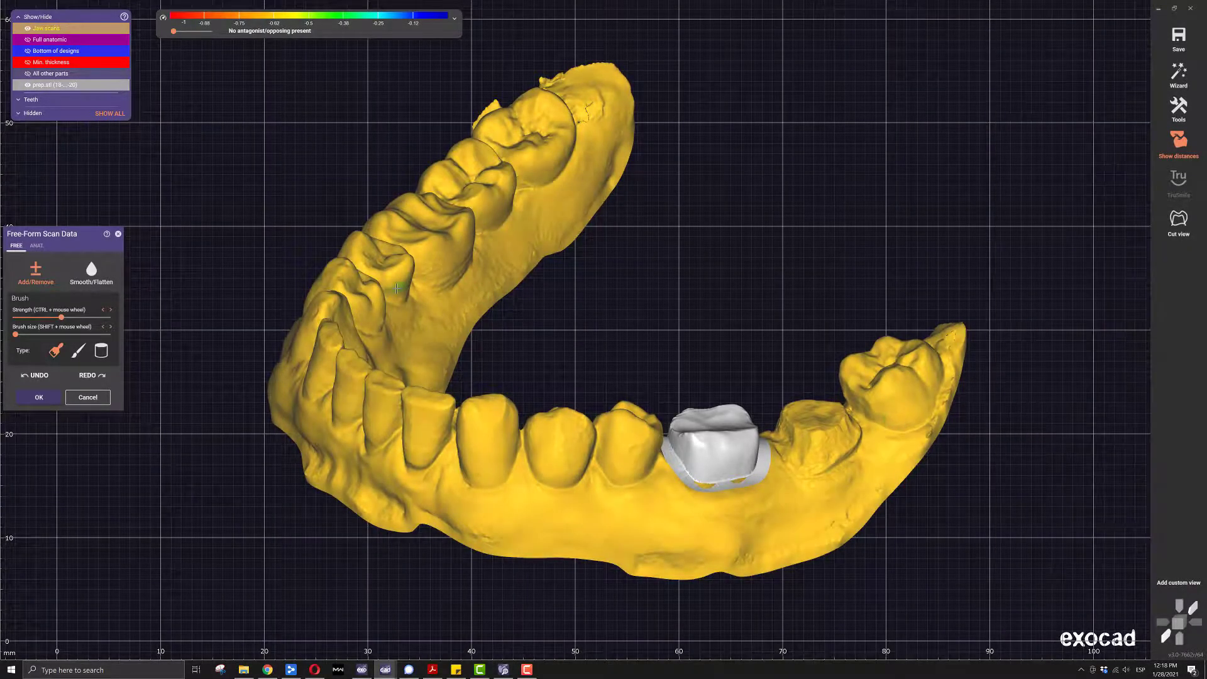
{"action": "left_click", "coordinate": [731, 327]}
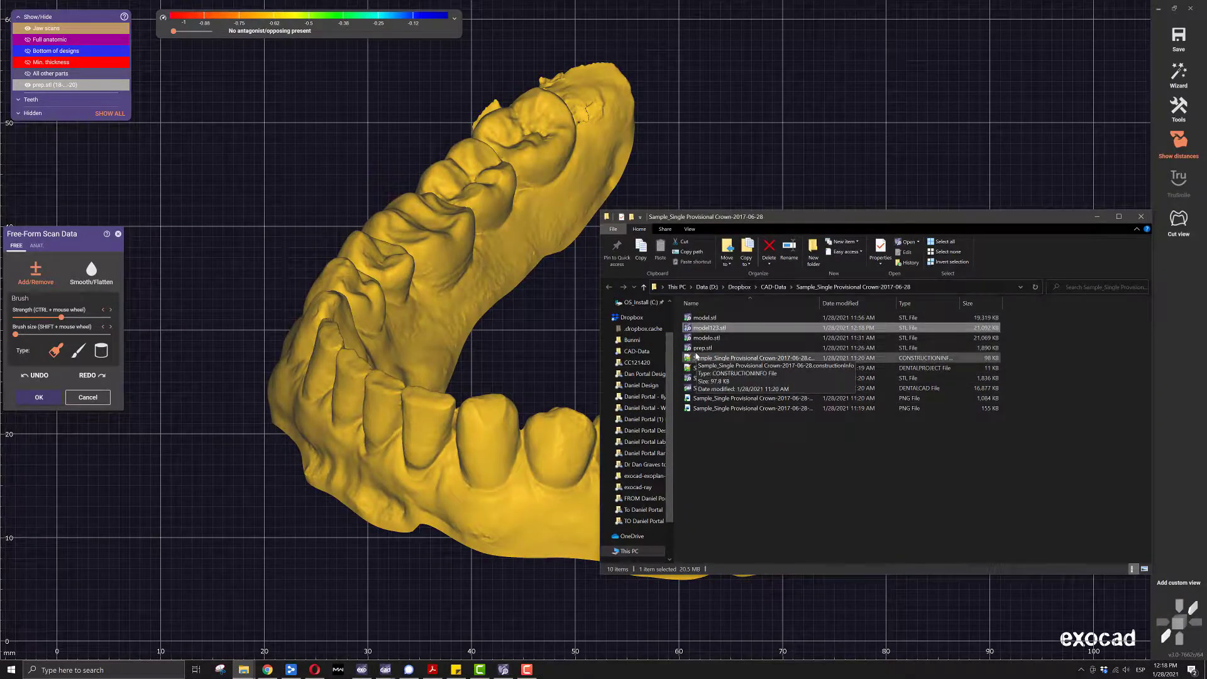
Launch model123.stl in exoviewer, then return to the exocad design window.
{"action": "double_click", "coordinate": [723, 328]}
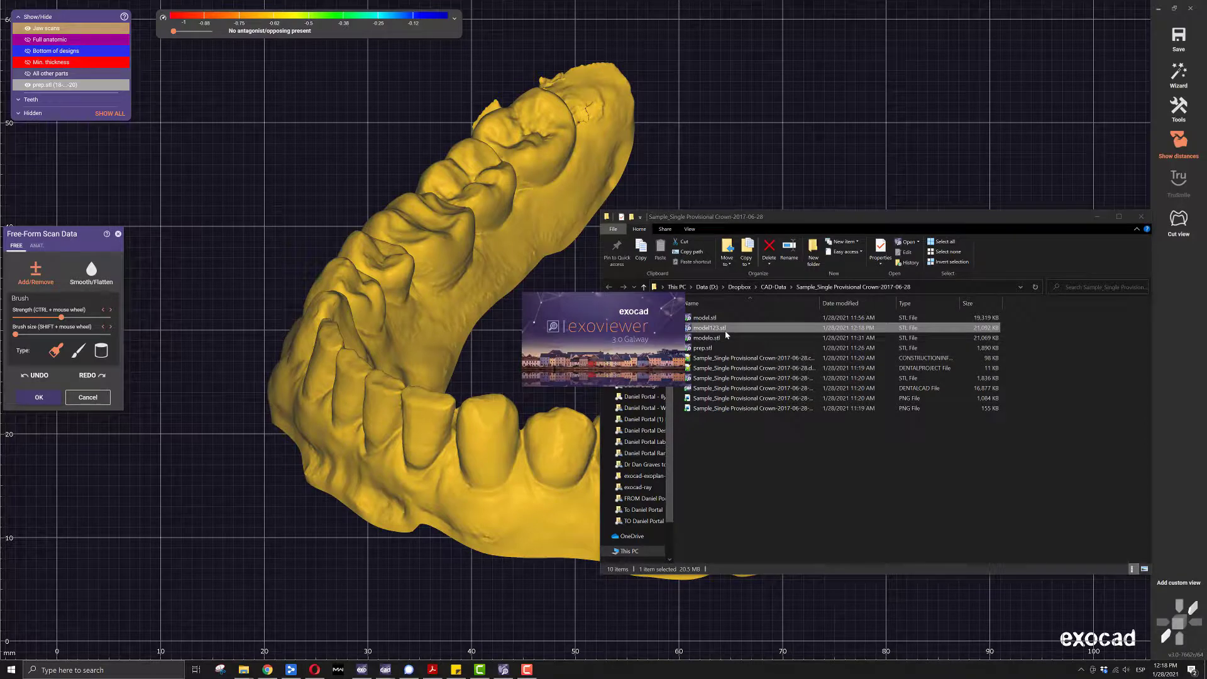
{"action": "left_click", "coordinate": [1097, 221]}
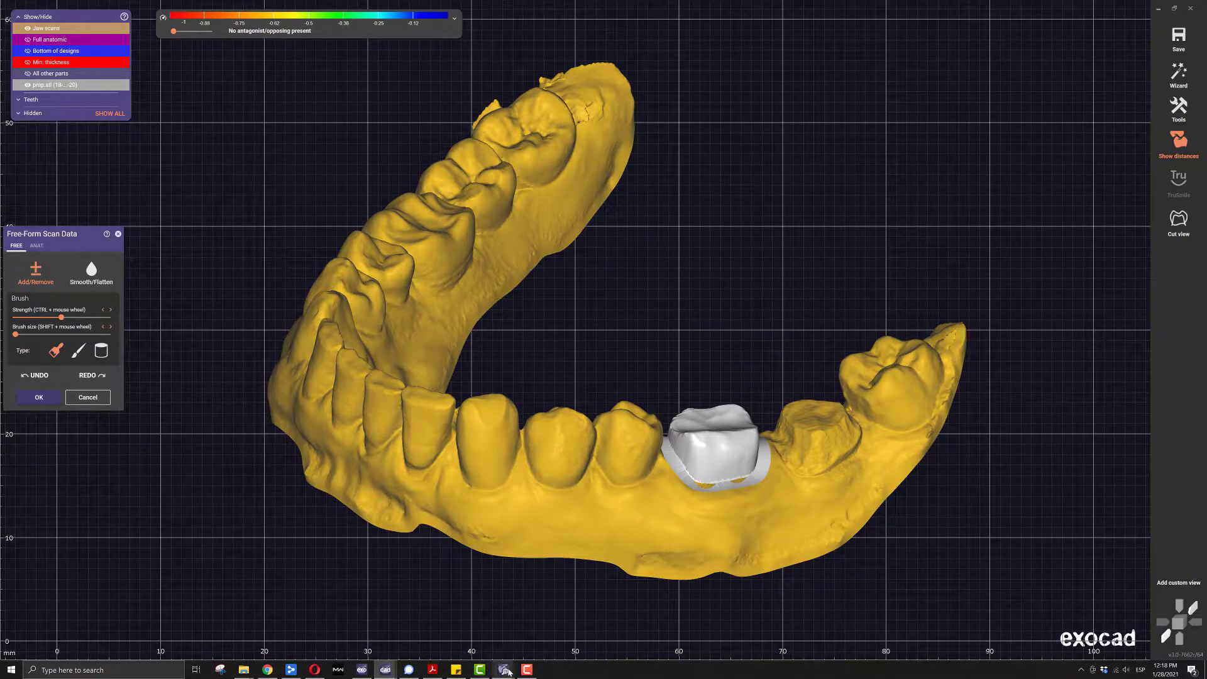
Bring the exoviewer window with model123.stl forward, then rotate and zoom the jaw model.
{"action": "mouse_move", "coordinate": [503, 669]}
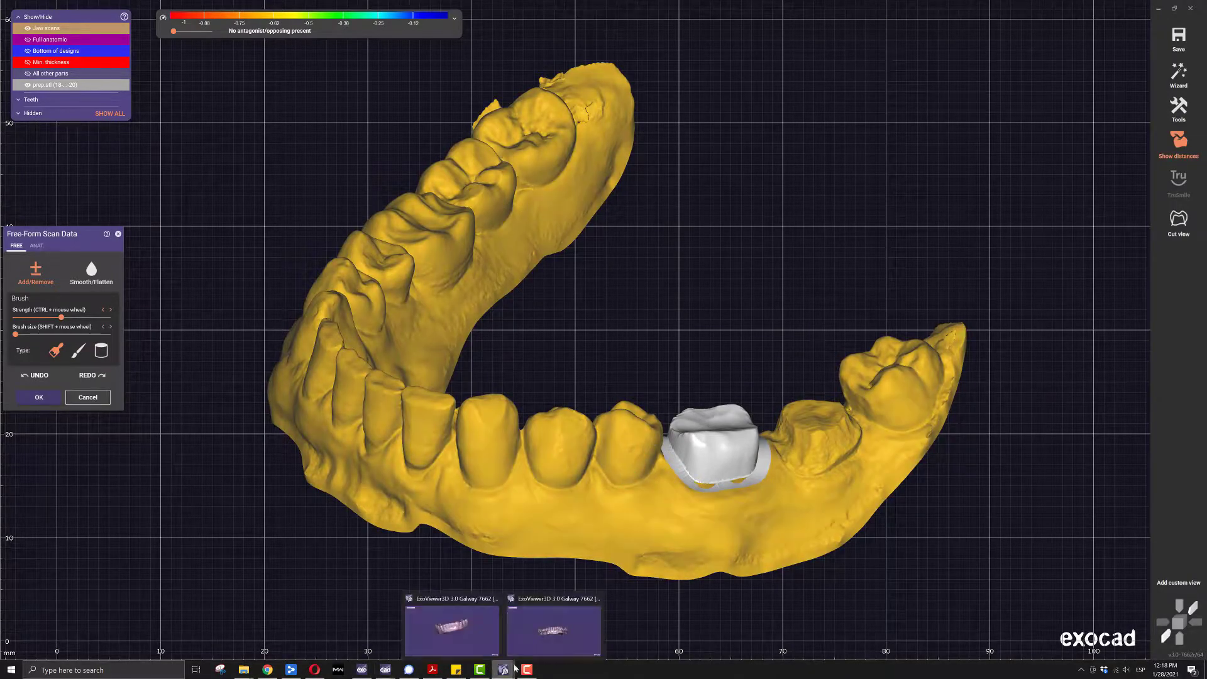
{"action": "left_click", "coordinate": [582, 625]}
{"action": "right_click_drag", "start_coordinate": [751, 318], "coordinate": [658, 337]}
{"action": "scroll", "coordinate": [657, 339], "scroll_direction": "up", "scroll_amount": 6}
{"action": "scroll", "coordinate": [548, 348], "scroll_direction": "down", "scroll_amount": 2}
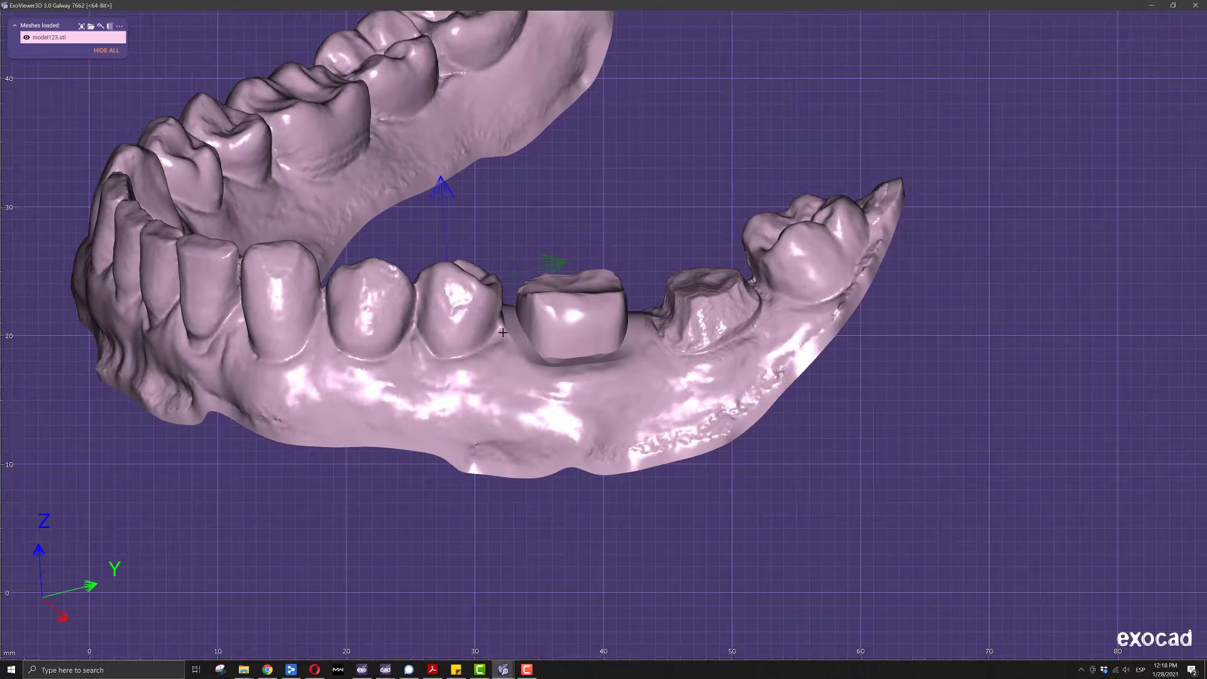